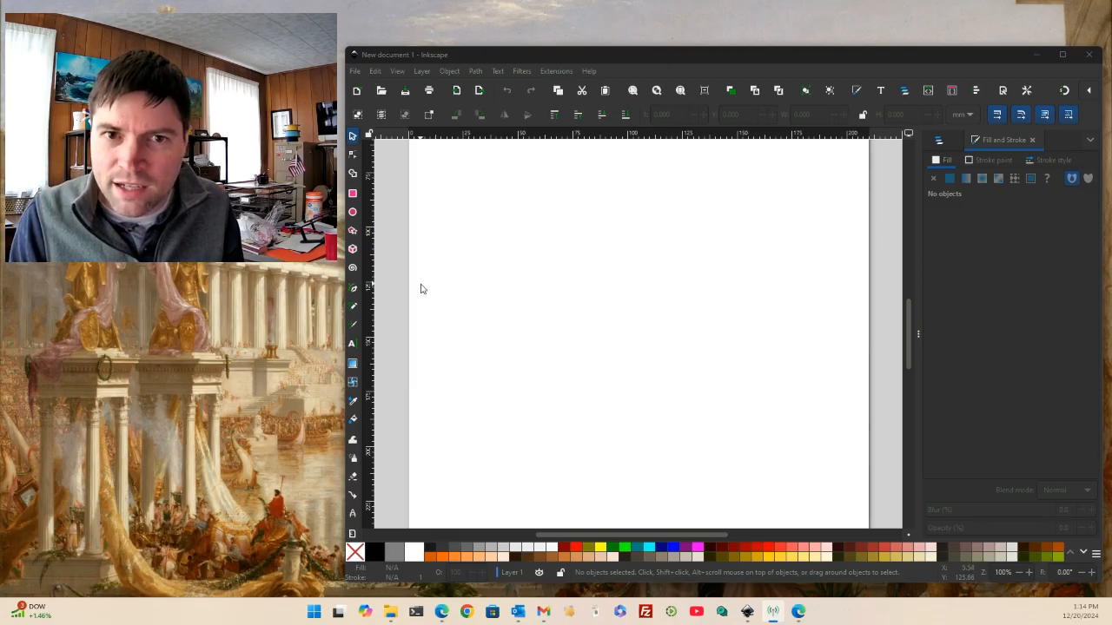
# Open the document properties and set both the page format units and the display units to px.
pyautogui.click(354, 70)
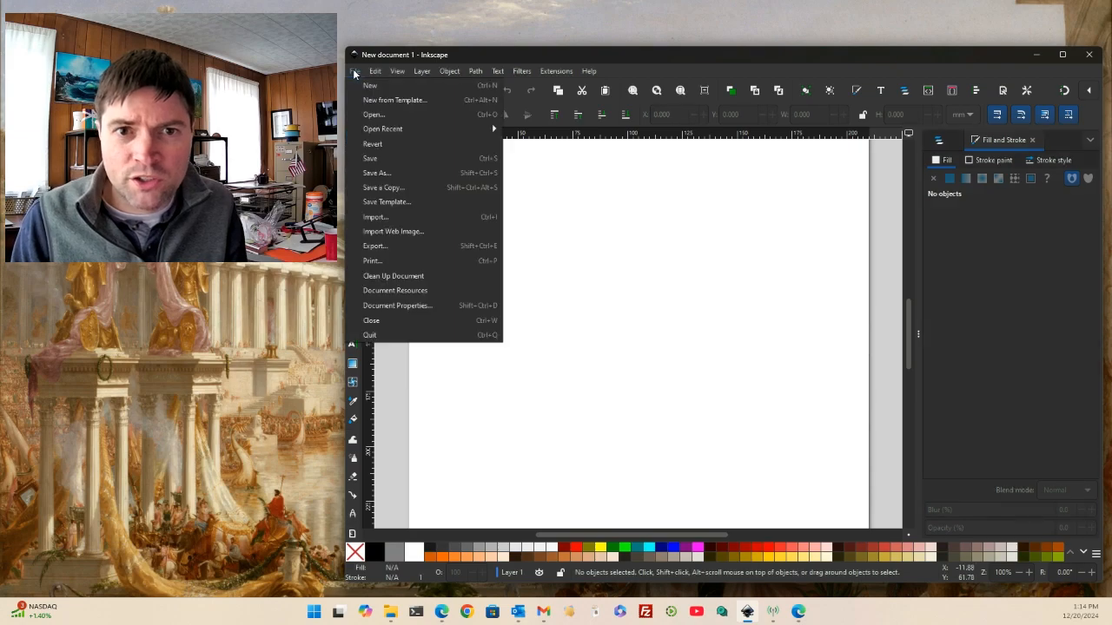
pyautogui.click(440, 305)
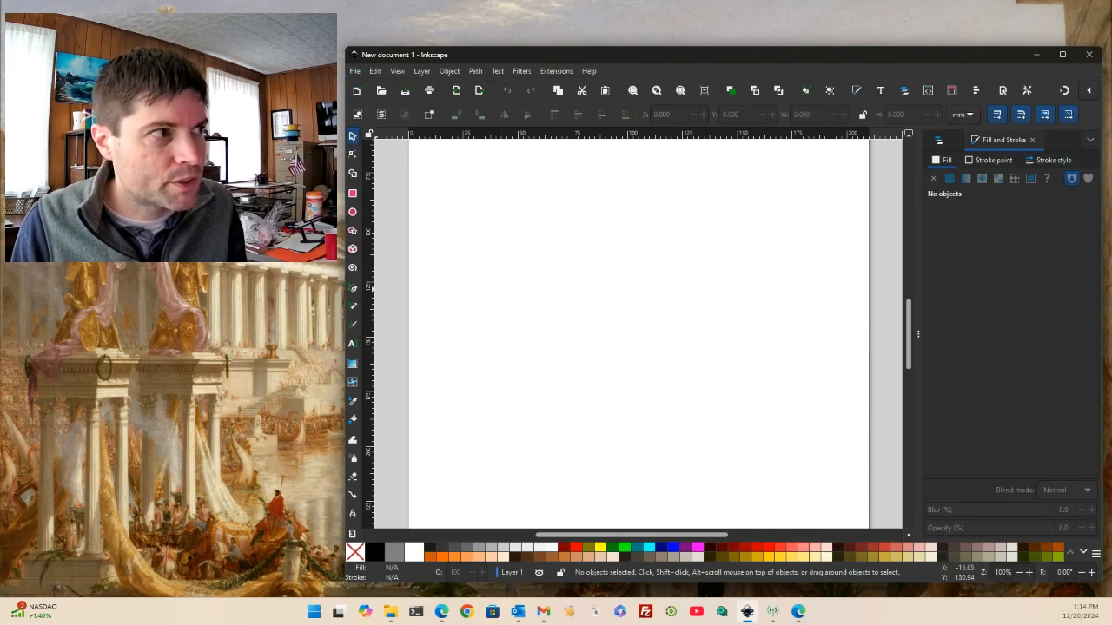
pyautogui.moveTo(640, 228); pyautogui.dragTo(670, 123)
pyautogui.click(641, 193)
pyautogui.click(644, 215)
pyautogui.click(752, 193)
pyautogui.click(753, 228)
# Set the page size to 64 px wide and 32 px high and close the document properties.
pyautogui.moveTo(604, 218); pyautogui.dragTo(563, 213)
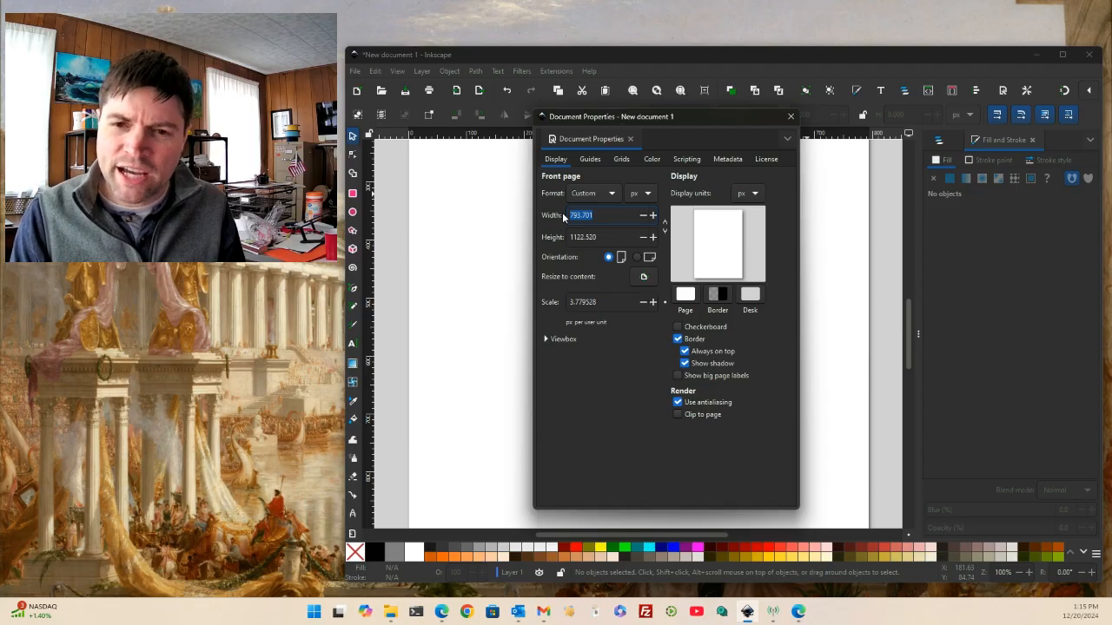
pyautogui.write('8')
pyautogui.write('4')
pyautogui.press('Tab')
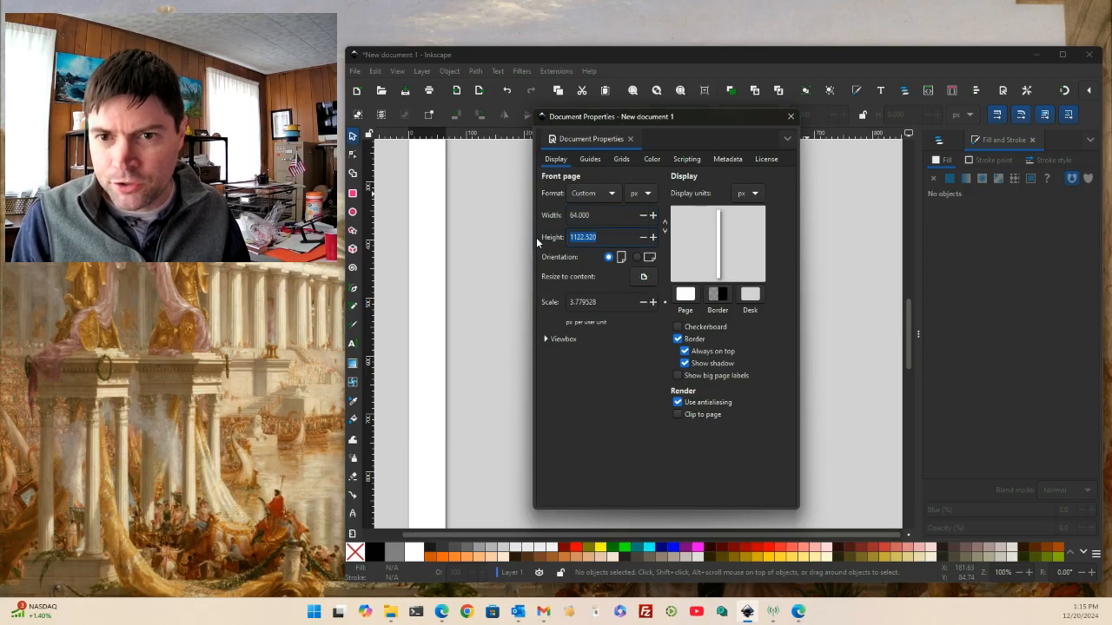
pyautogui.write('32')
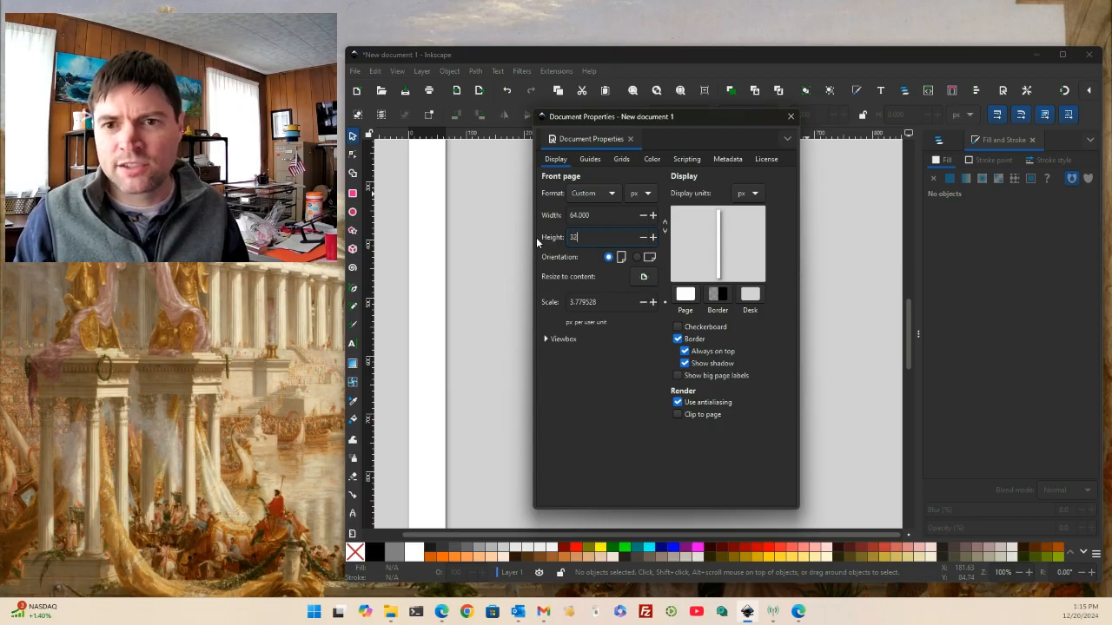
pyautogui.press('Return')
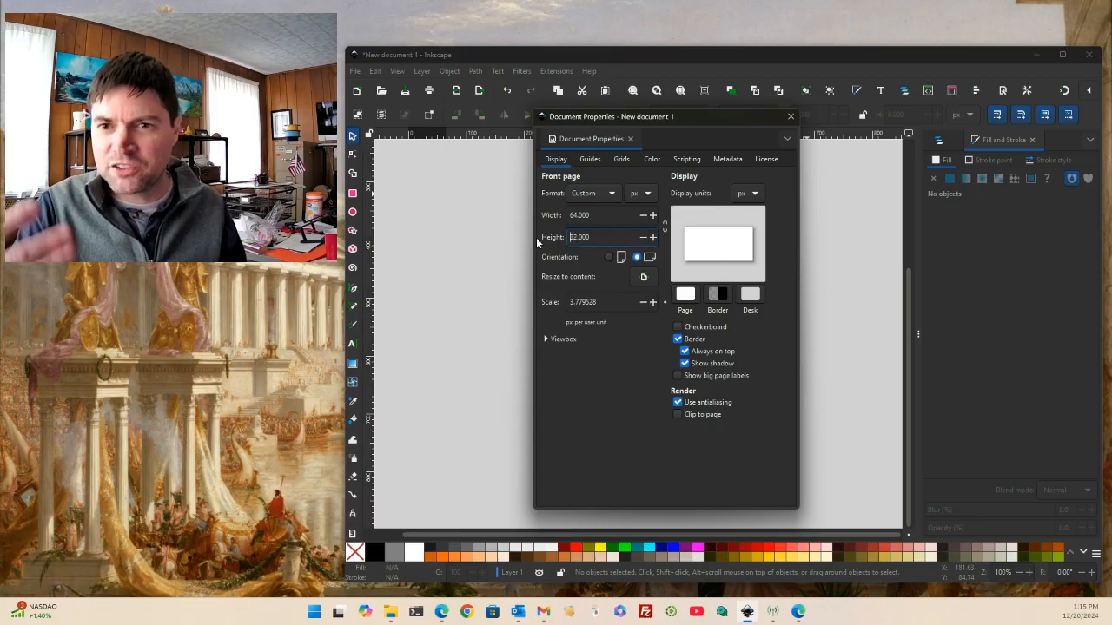
pyautogui.click(791, 116)
# Show the page grid over the resized page.
pyautogui.scroll(7, 658, 308)
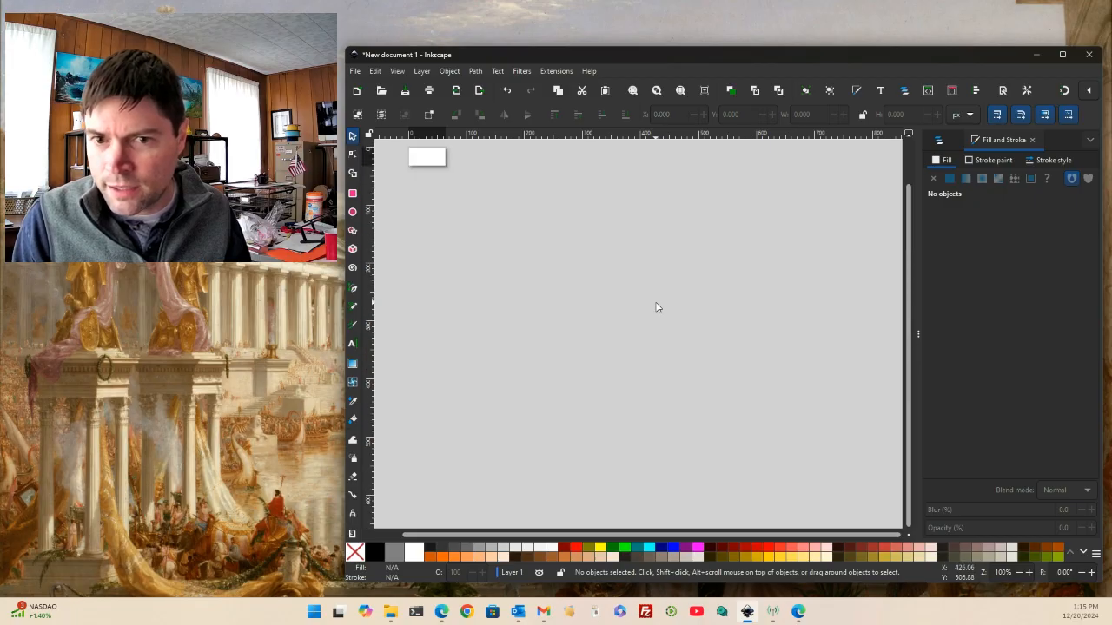
pyautogui.moveTo(703, 535); pyautogui.dragTo(628, 528)
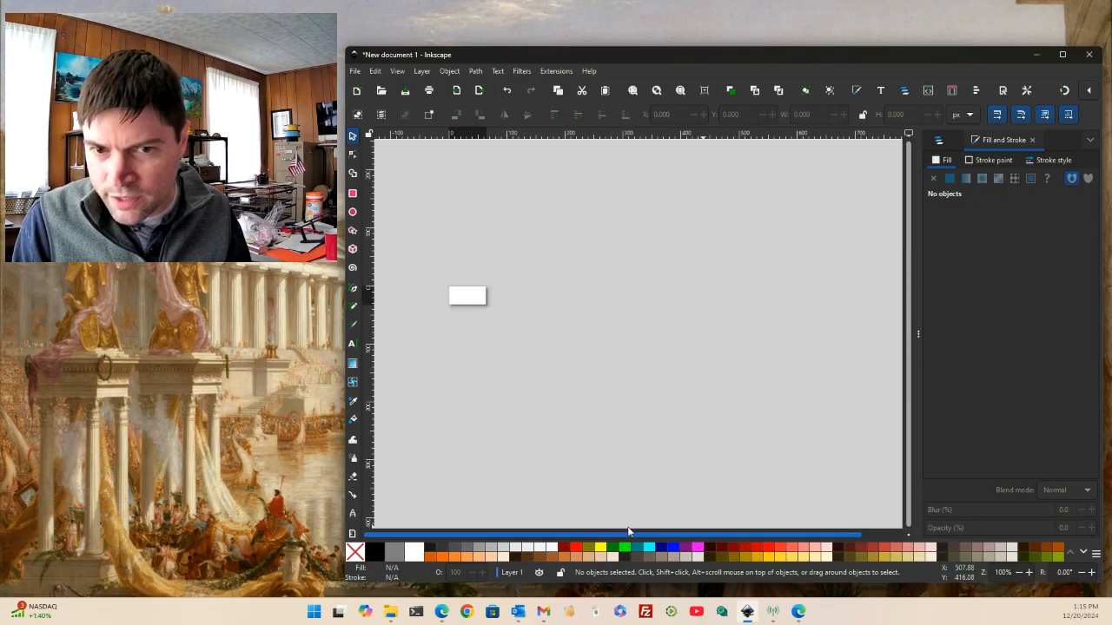
pyautogui.click(1028, 575)
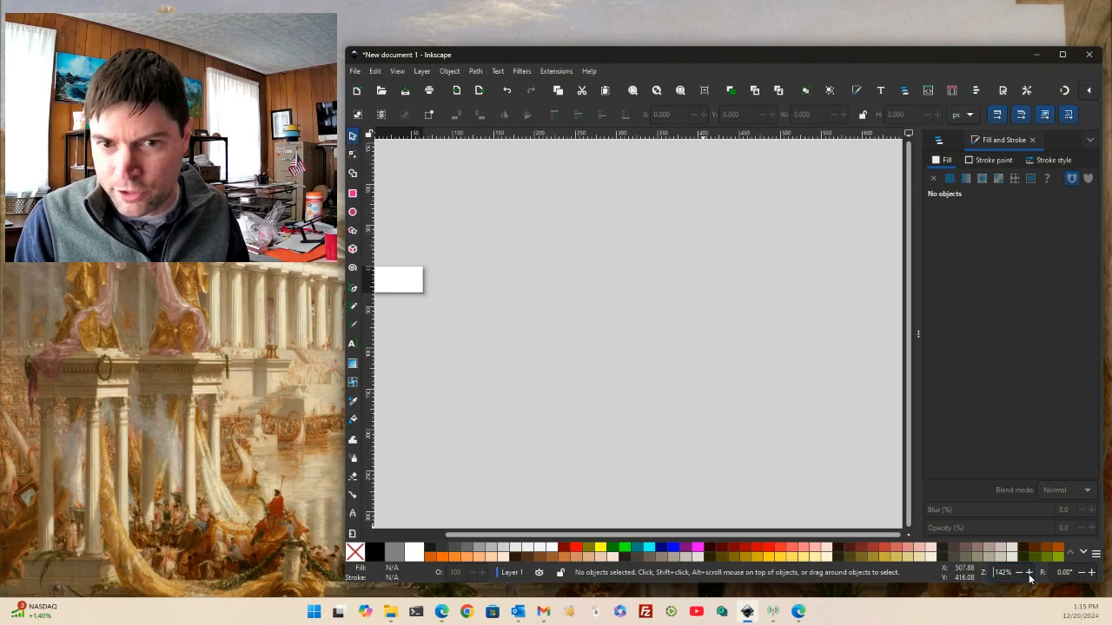
pyautogui.moveTo(819, 535); pyautogui.dragTo(548, 513)
pyautogui.click(1029, 575)
pyautogui.click(1029, 575)
pyautogui.click(1029, 575)
pyautogui.click(1029, 575)
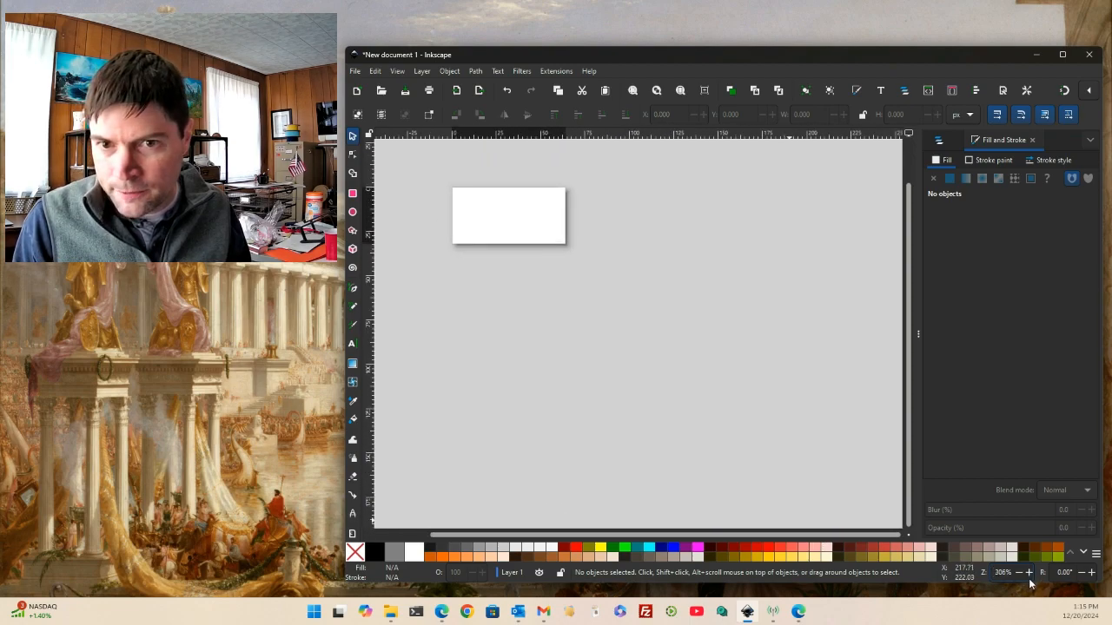
pyautogui.click(1029, 575)
pyautogui.click(1029, 575)
pyautogui.click(1029, 575)
pyautogui.scroll(4, 571, 366)
pyautogui.scroll(2, 570, 367)
pyautogui.hscroll(-5, 571, 366)
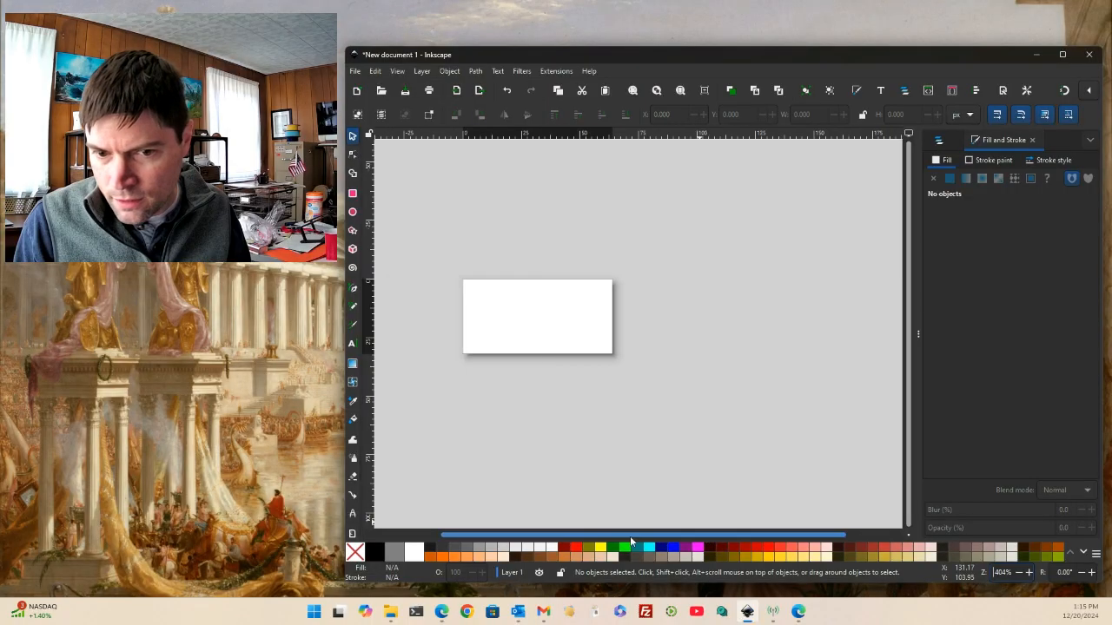
pyautogui.click(390, 74)
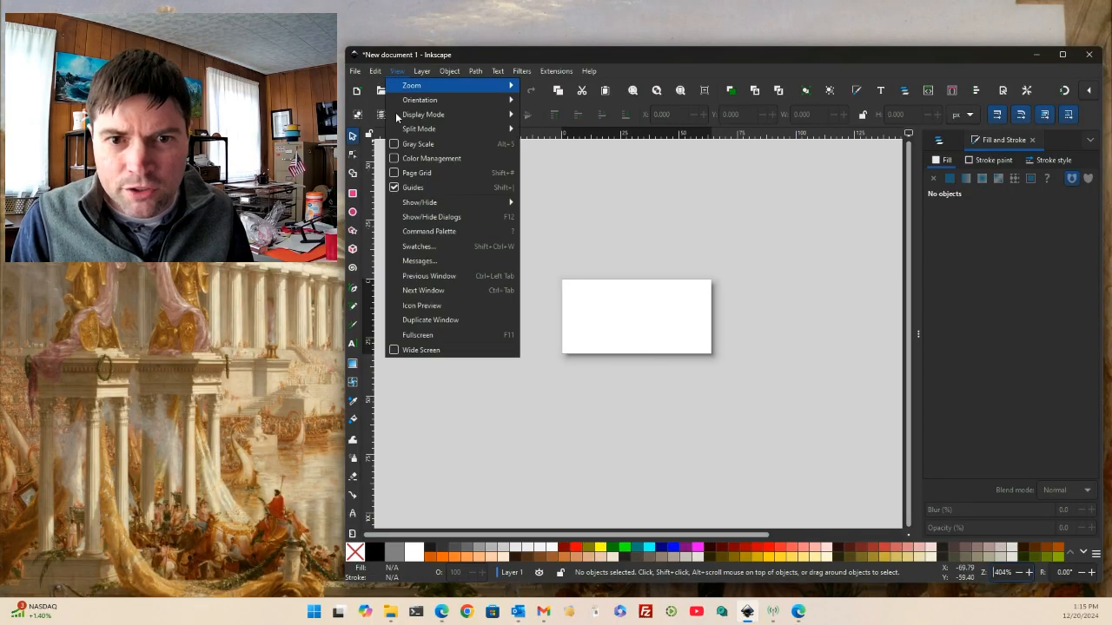
pyautogui.click(434, 176)
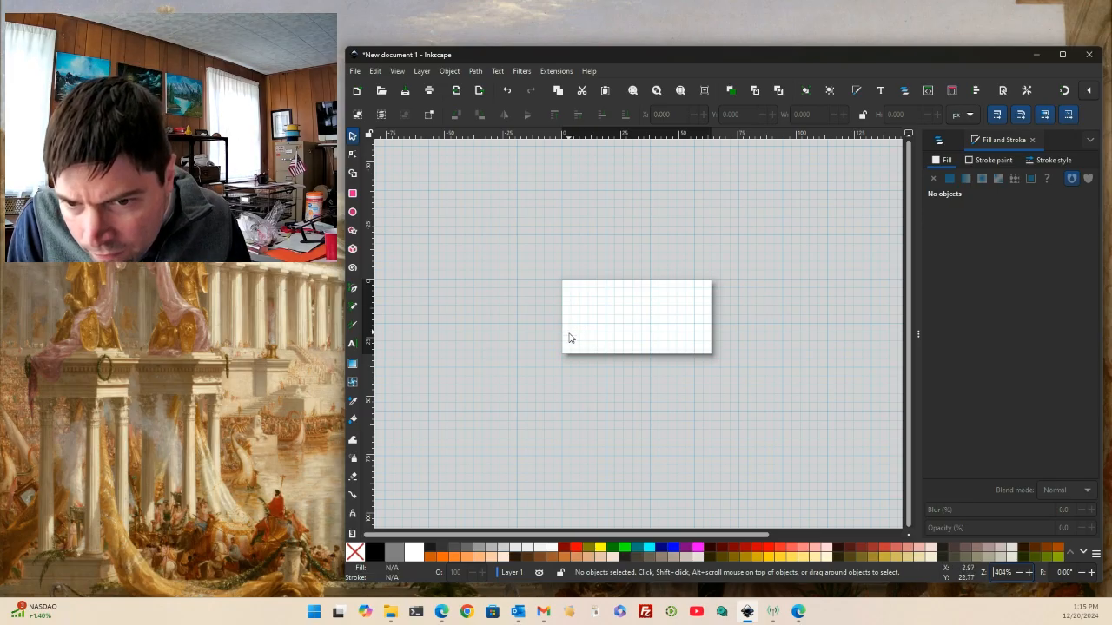
pyautogui.scroll(5, 677, 348)
pyautogui.scroll(-5, 618, 329)
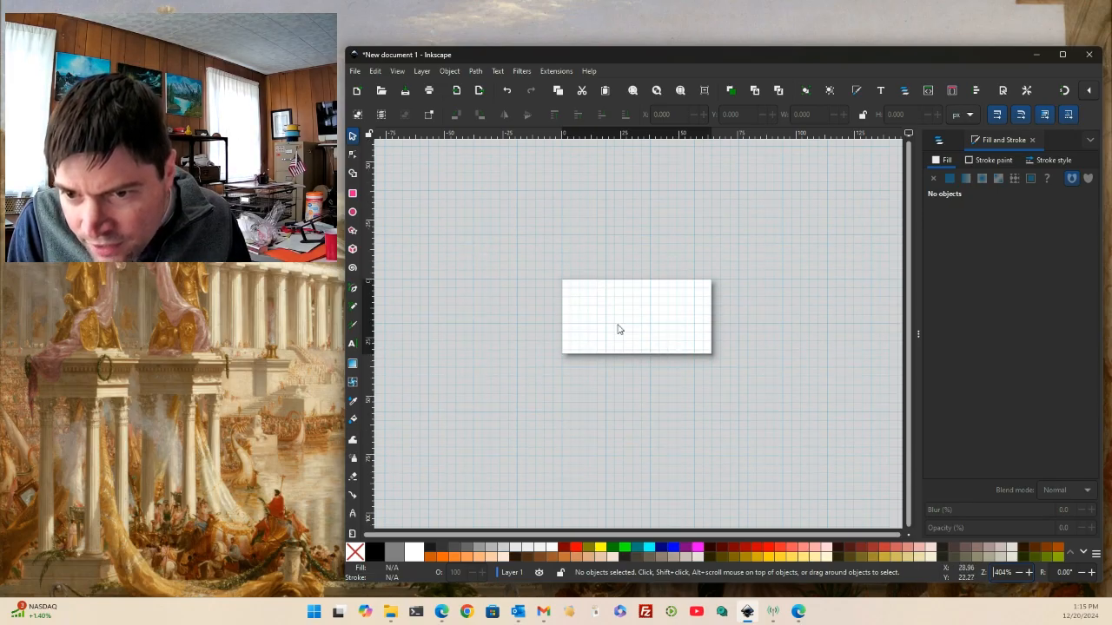
# Set the rectangular page grid's units to px with X and Y spacing of 8 in the document properties.
pyautogui.click(356, 72)
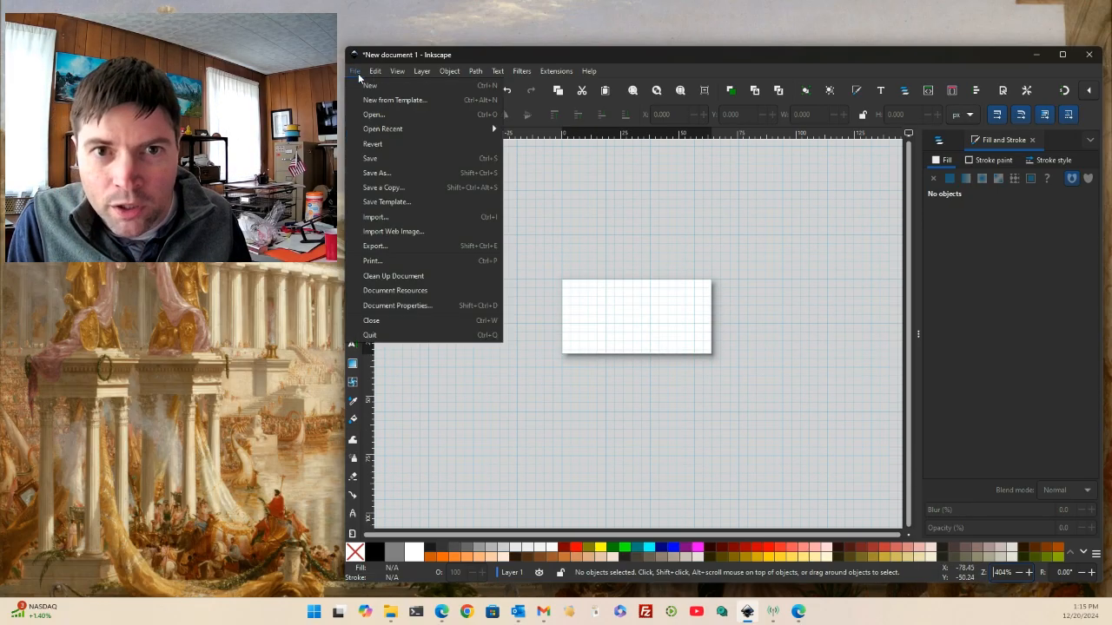
pyautogui.click(397, 305)
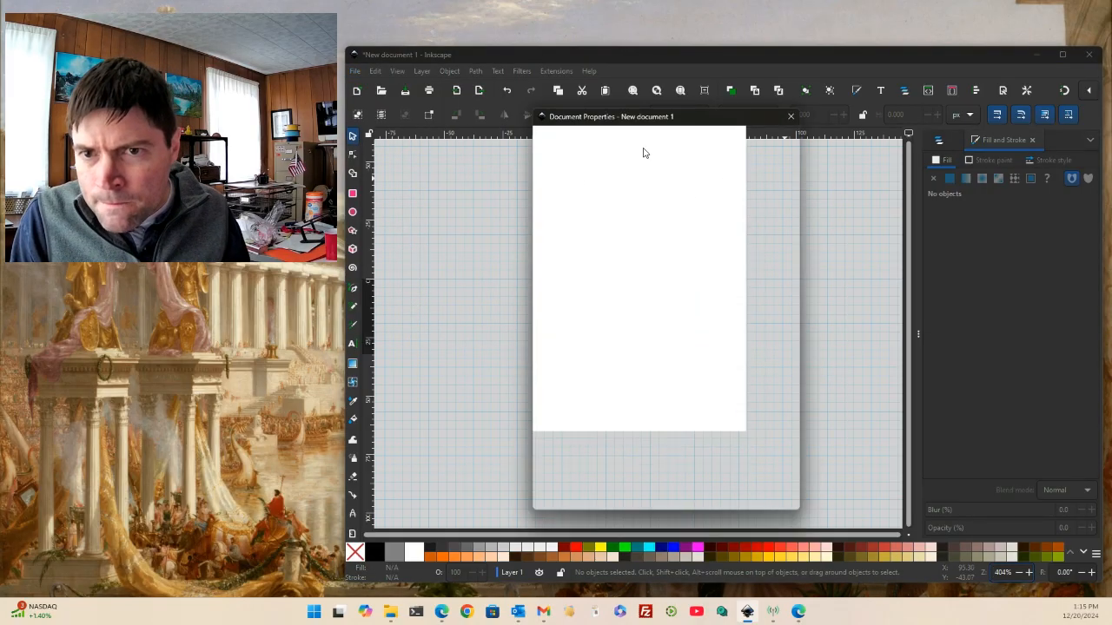
pyautogui.click(658, 159)
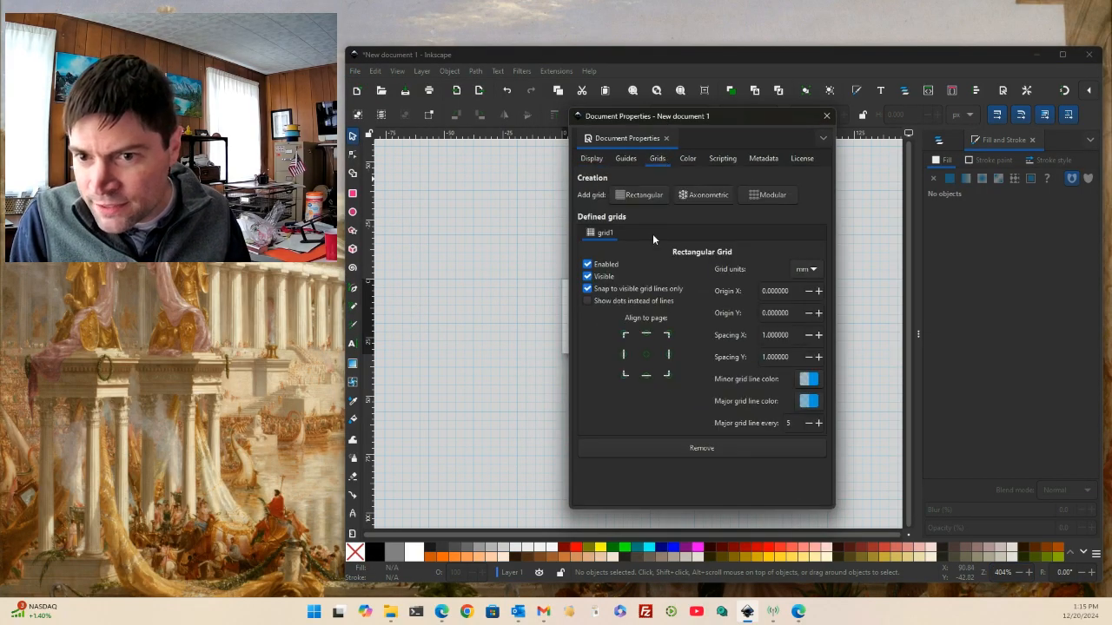
pyautogui.click(813, 270)
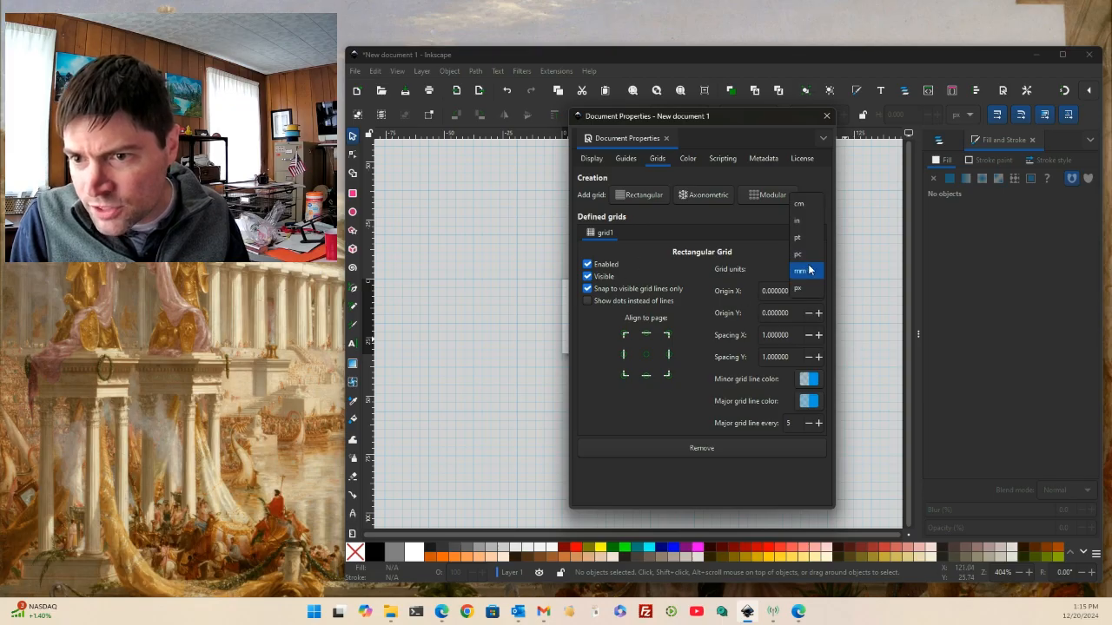
pyautogui.click(808, 292)
pyautogui.moveTo(795, 338); pyautogui.dragTo(740, 337)
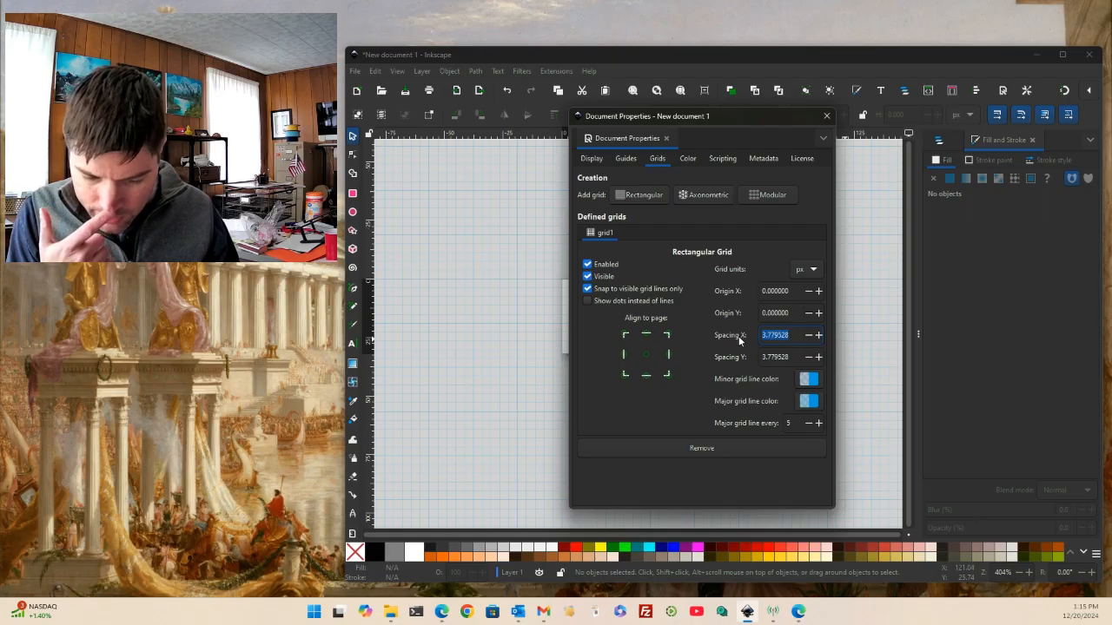
pyautogui.write('8')
pyautogui.moveTo(794, 357); pyautogui.dragTo(736, 357)
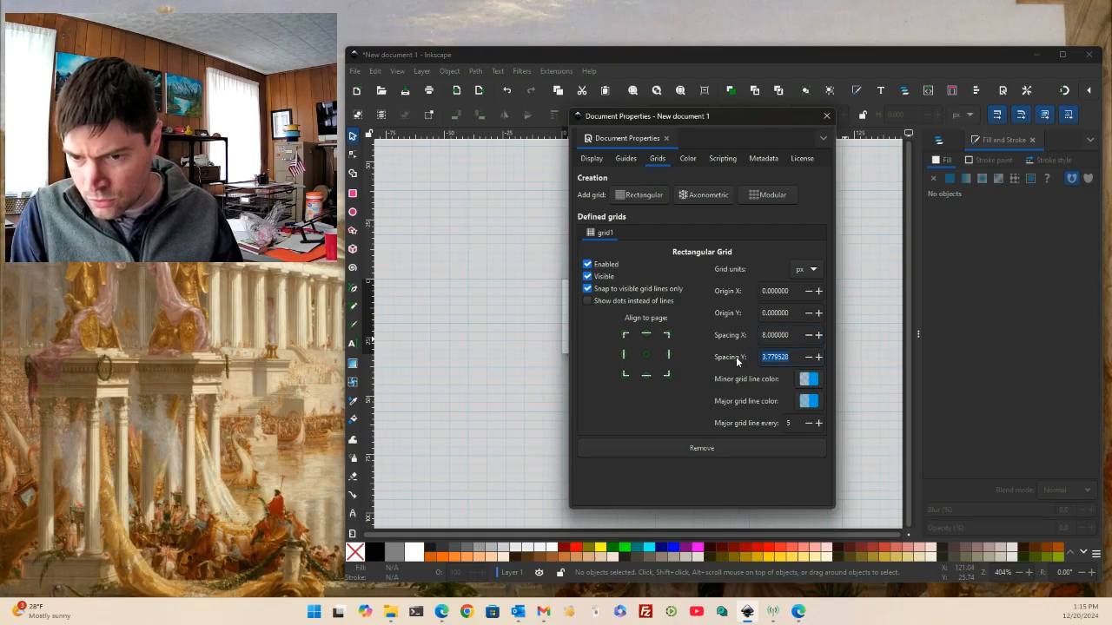
pyautogui.write('8')
pyautogui.press('Return')
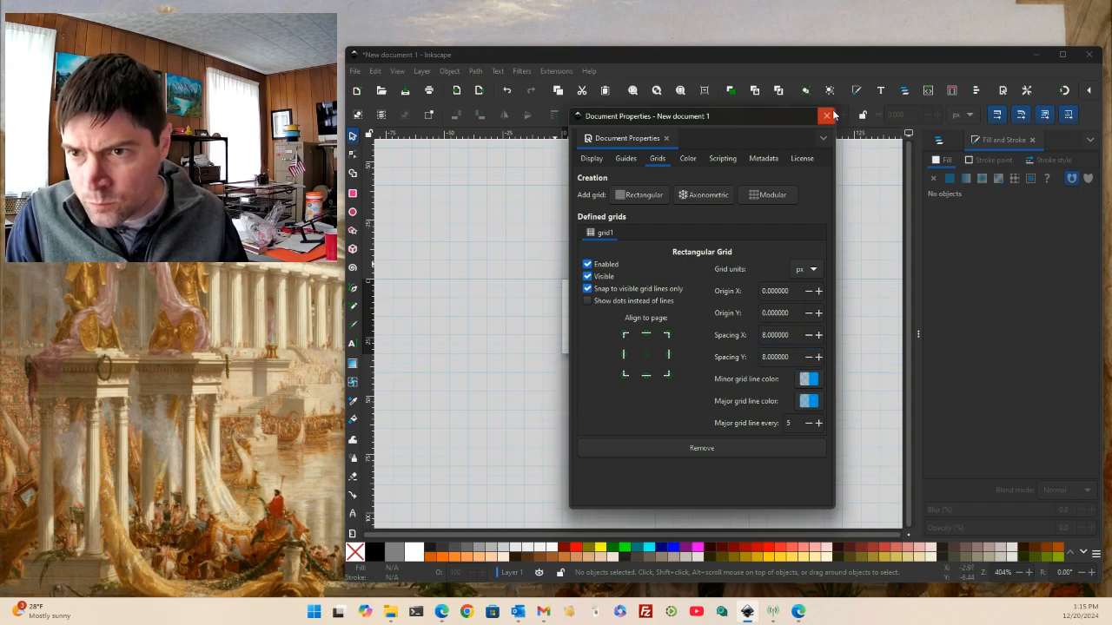
pyautogui.click(826, 116)
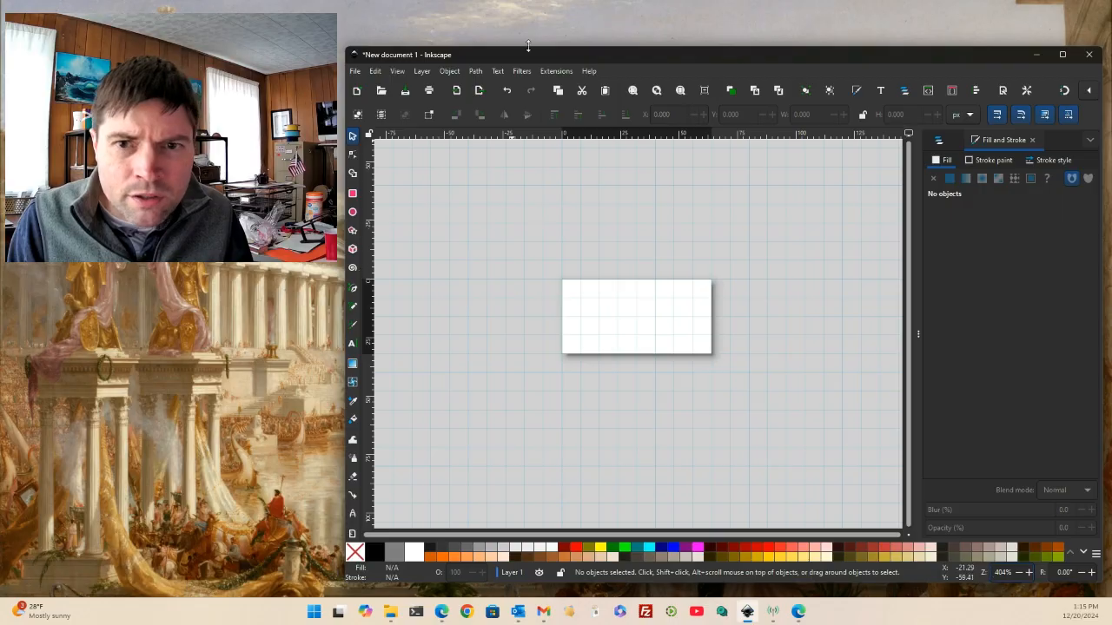
# Enable snapping and draw a closed diamond with the Pen tool through the midpoints of the page's four edges.
pyautogui.click(1066, 92)
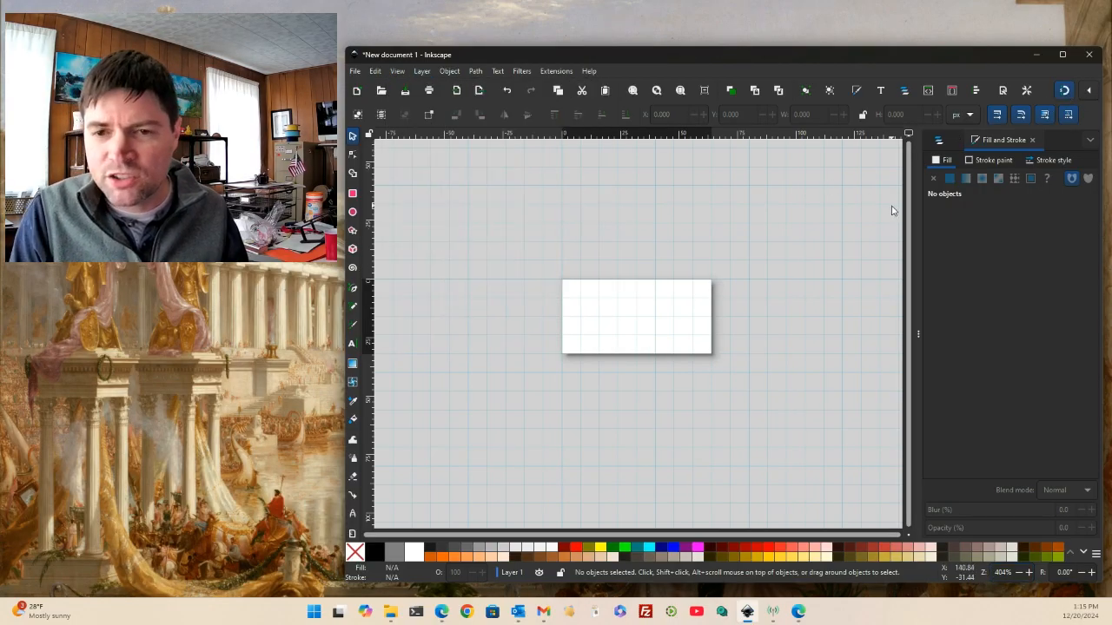
pyautogui.click(354, 292)
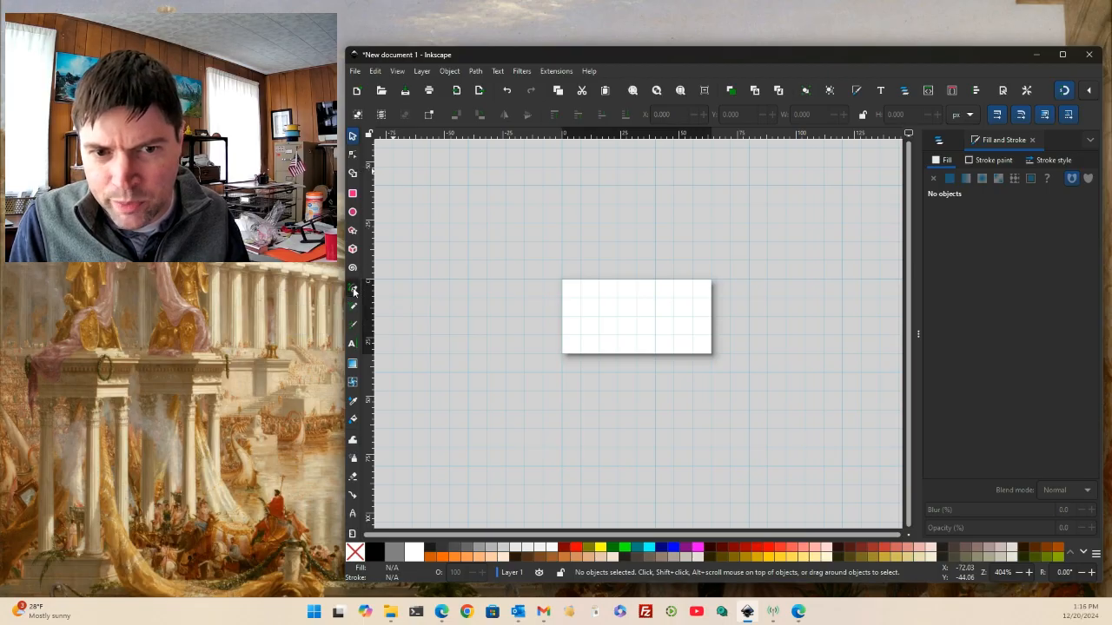
pyautogui.click(562, 316)
pyautogui.click(637, 353)
pyautogui.click(710, 316)
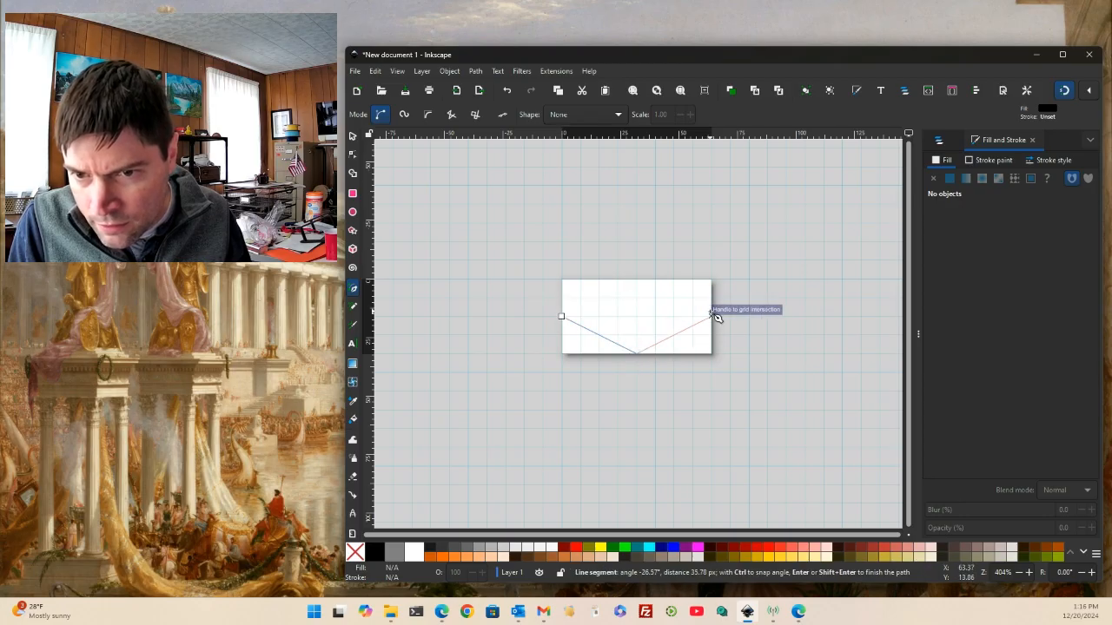
pyautogui.click(637, 280)
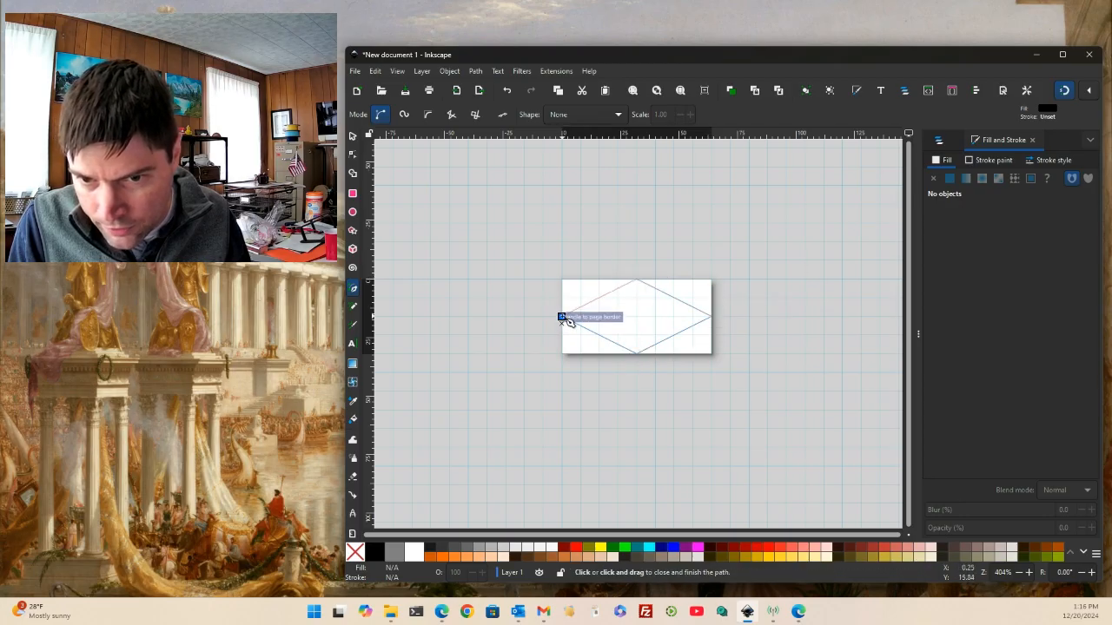
pyautogui.click(562, 316)
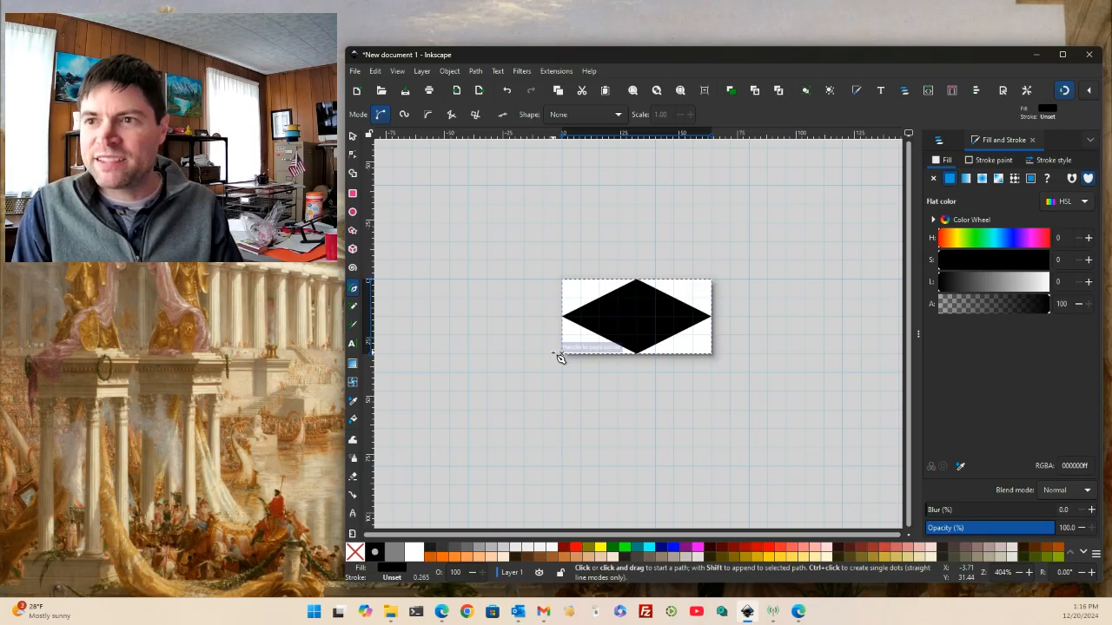
# Remove the diamond's stroke paint and fill it with a dark gold swatch.
pyautogui.click(991, 162)
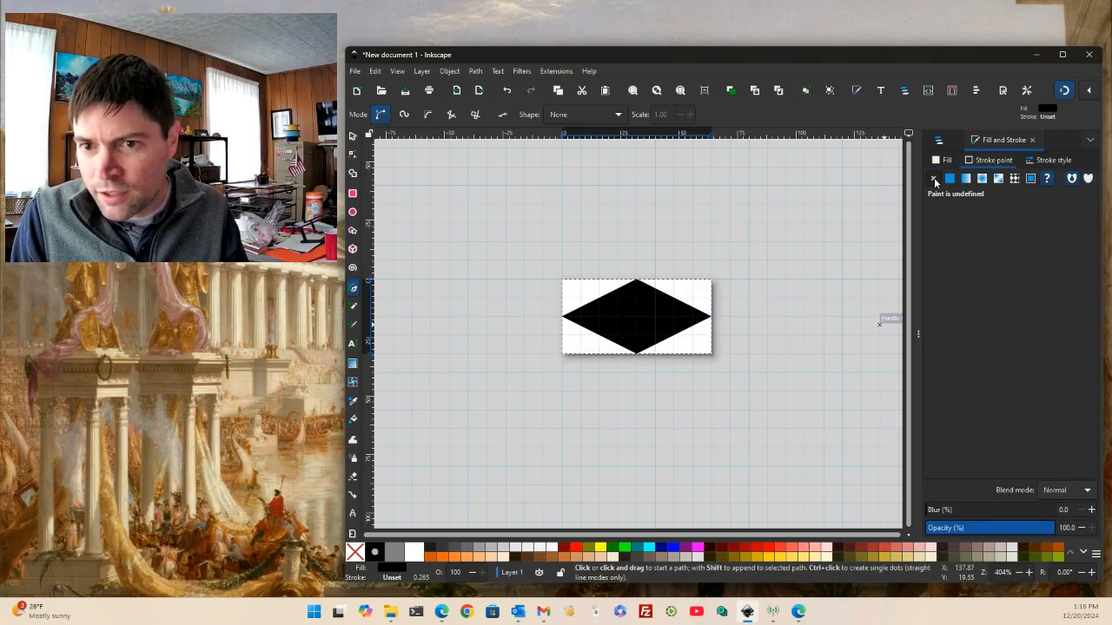
pyautogui.click(933, 178)
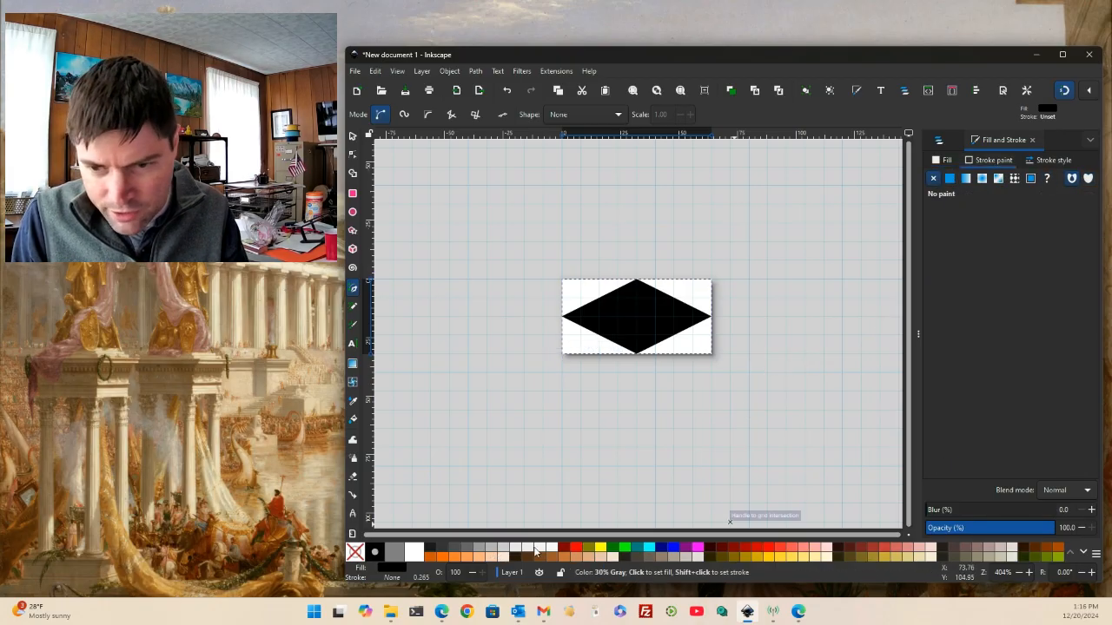
pyautogui.click(751, 557)
# Save the drawing to the Desktop as an Inkscape SVG named template.
pyautogui.click(357, 70)
pyautogui.click(420, 185)
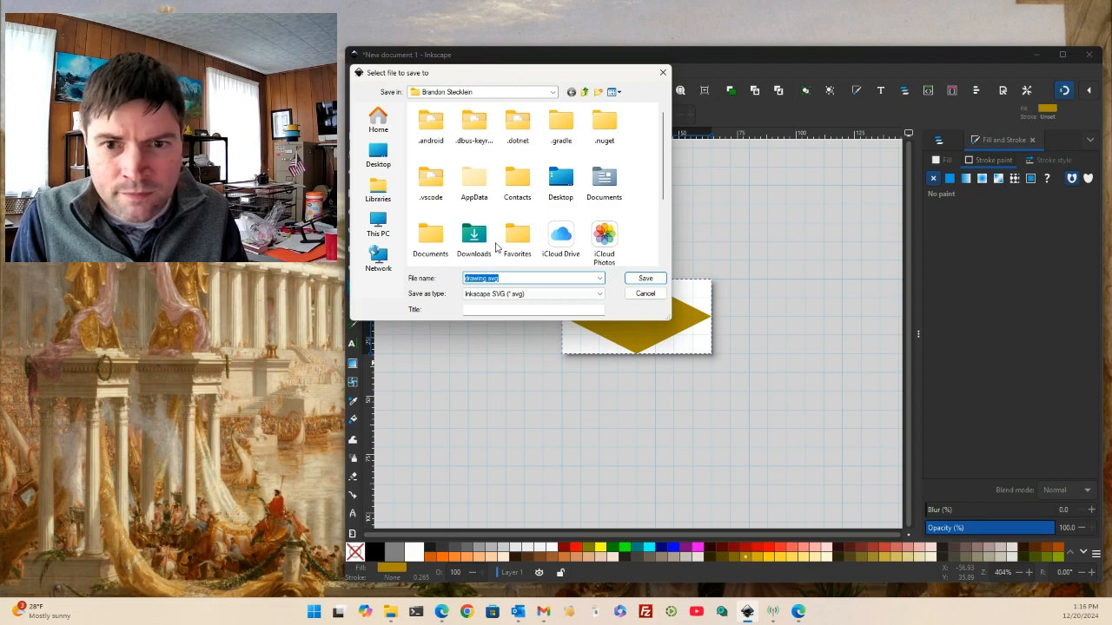
pyautogui.click(378, 156)
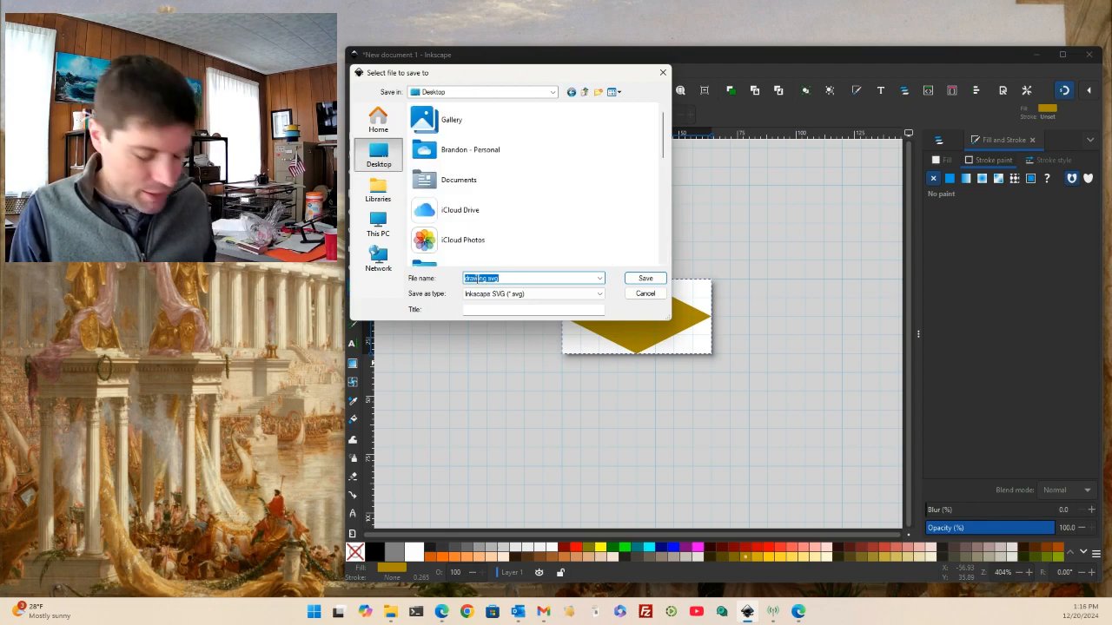
pyautogui.write('template')
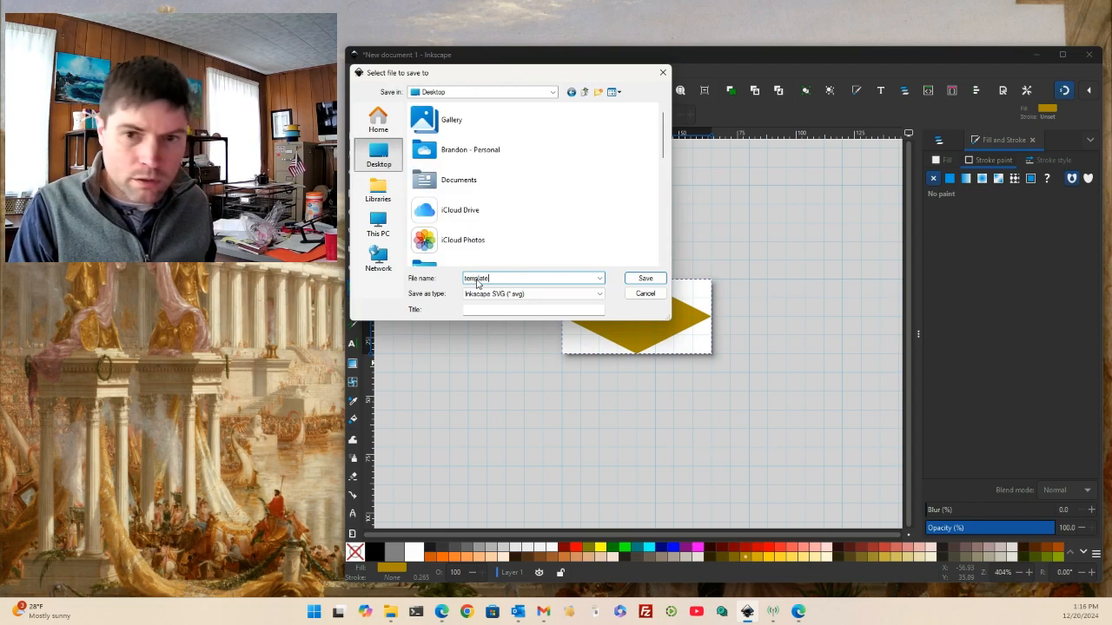
pyautogui.press('Return')
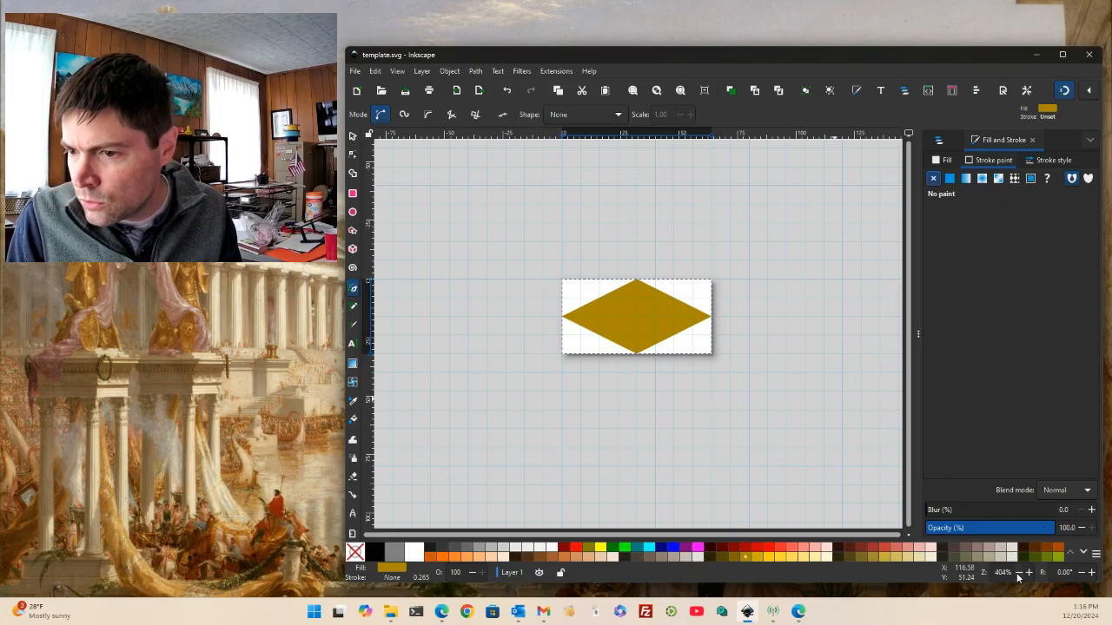
# Set the page width and height to 128 px in the document properties.
pyautogui.click(1017, 573)
pyautogui.click(1018, 573)
pyautogui.click(1017, 573)
pyautogui.click(1018, 573)
pyautogui.click(1018, 574)
pyautogui.click(1018, 574)
pyautogui.click(1018, 573)
pyautogui.click(1017, 574)
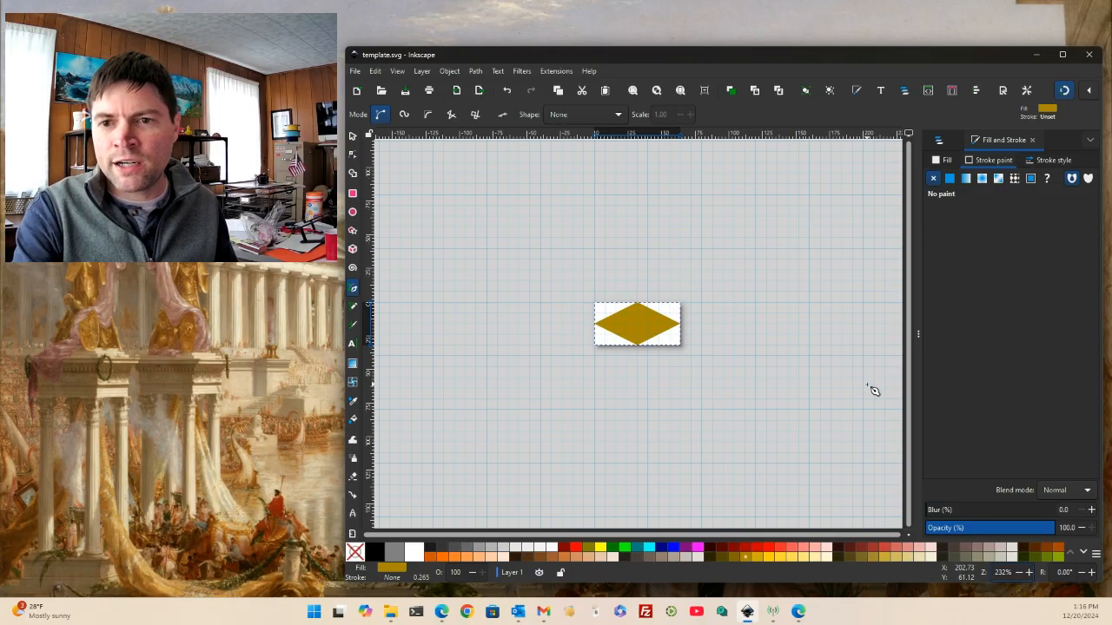
pyautogui.click(356, 70)
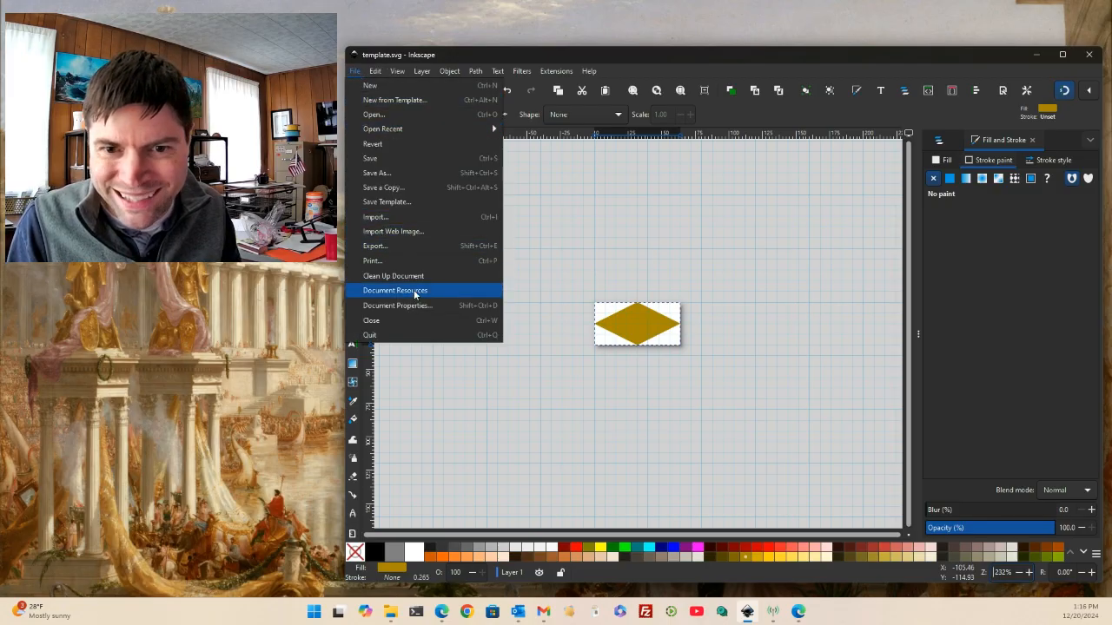
pyautogui.press('Escape')
pyautogui.click(355, 69)
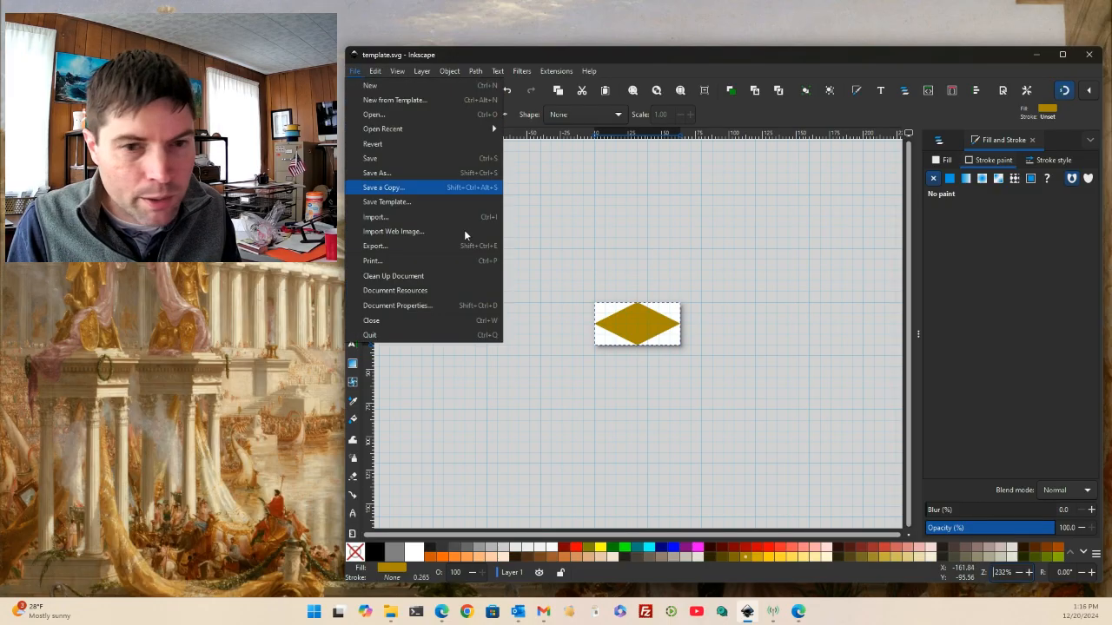
pyautogui.click(420, 307)
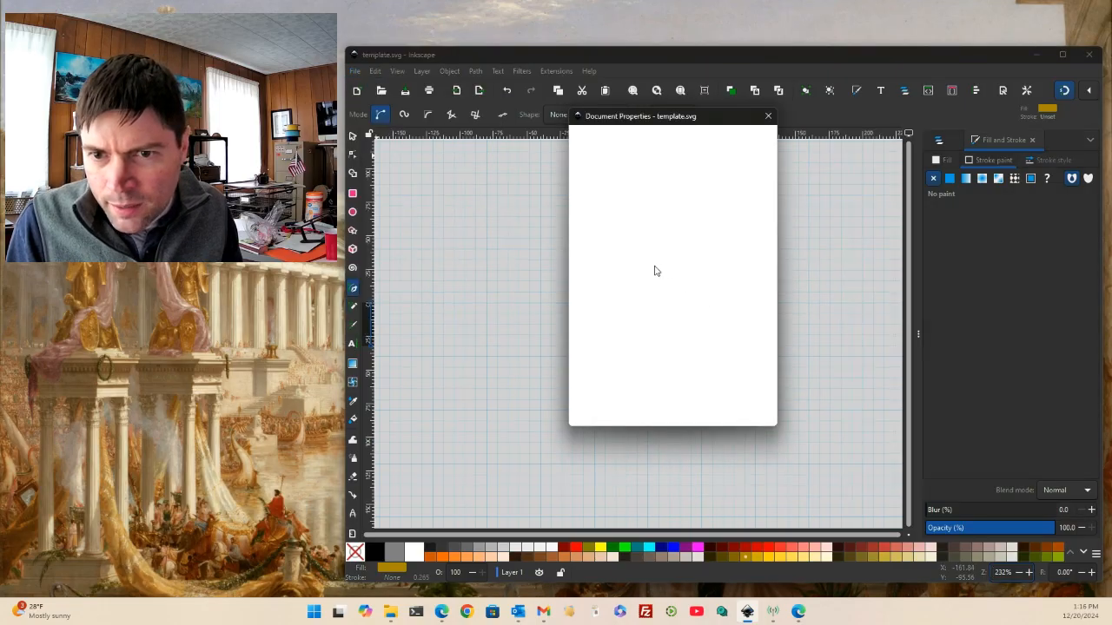
pyautogui.moveTo(641, 218); pyautogui.dragTo(575, 215)
pyautogui.press('Tab')
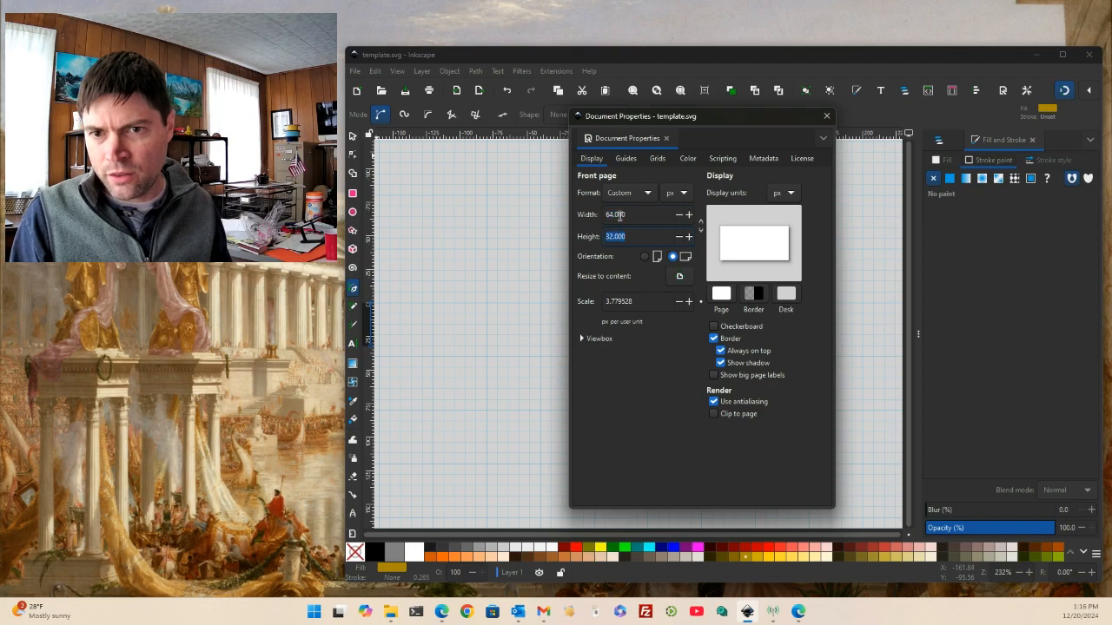
pyautogui.moveTo(637, 213); pyautogui.dragTo(591, 217)
pyautogui.write('128')
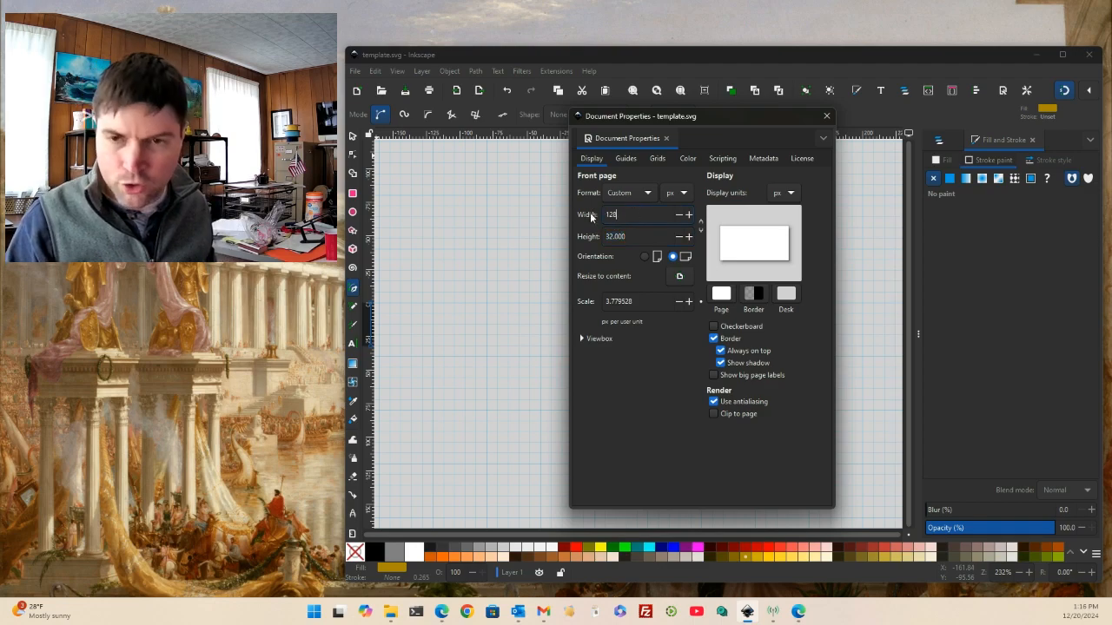
pyautogui.press('Tab')
pyautogui.moveTo(643, 217); pyautogui.dragTo(596, 216)
pyautogui.hotkey('ctrl', 'c')
pyautogui.moveTo(657, 236); pyautogui.dragTo(589, 233)
pyautogui.hotkey('ctrl', 'v')
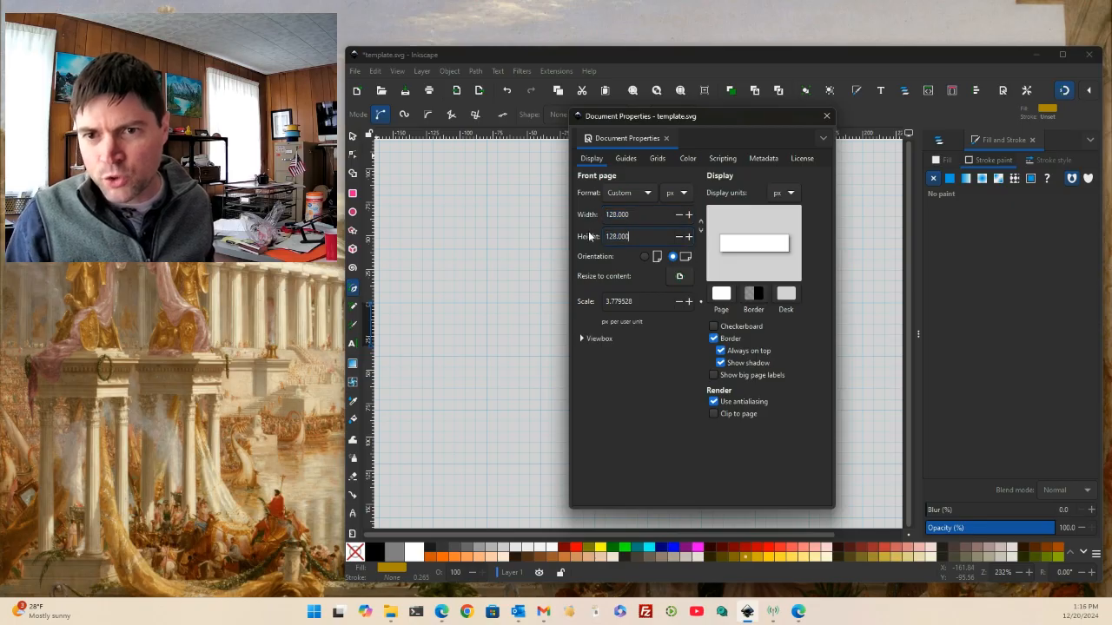
pyautogui.press('Return')
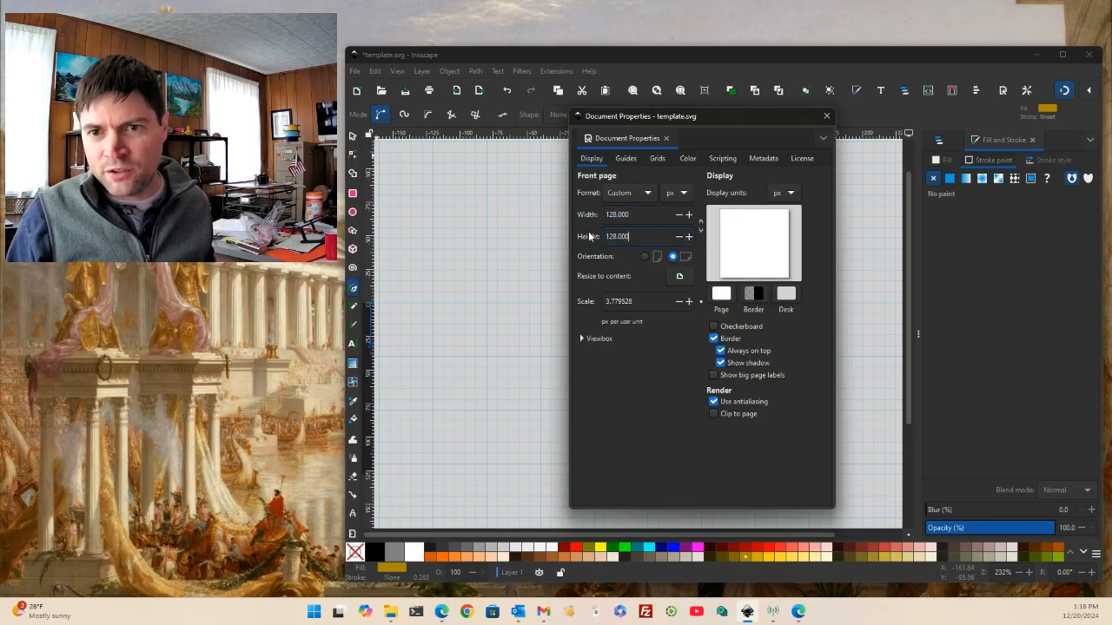
pyautogui.click(826, 116)
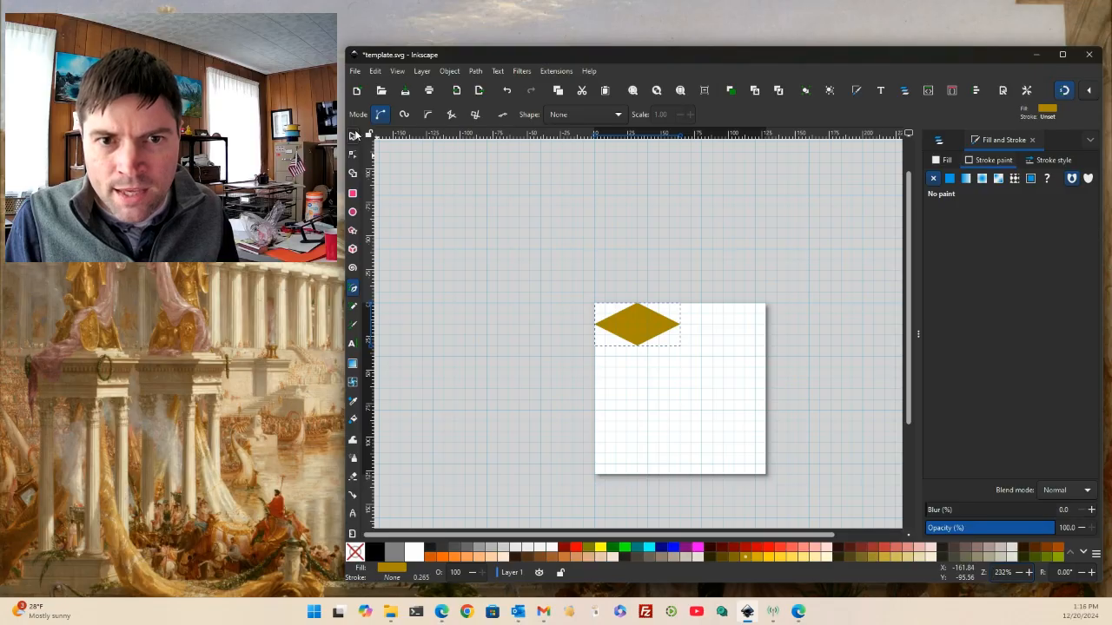
# Duplicate the gold diamond three times and arrange the four tiles edge to edge as one 128 × 64 px diamond.
pyautogui.click(353, 134)
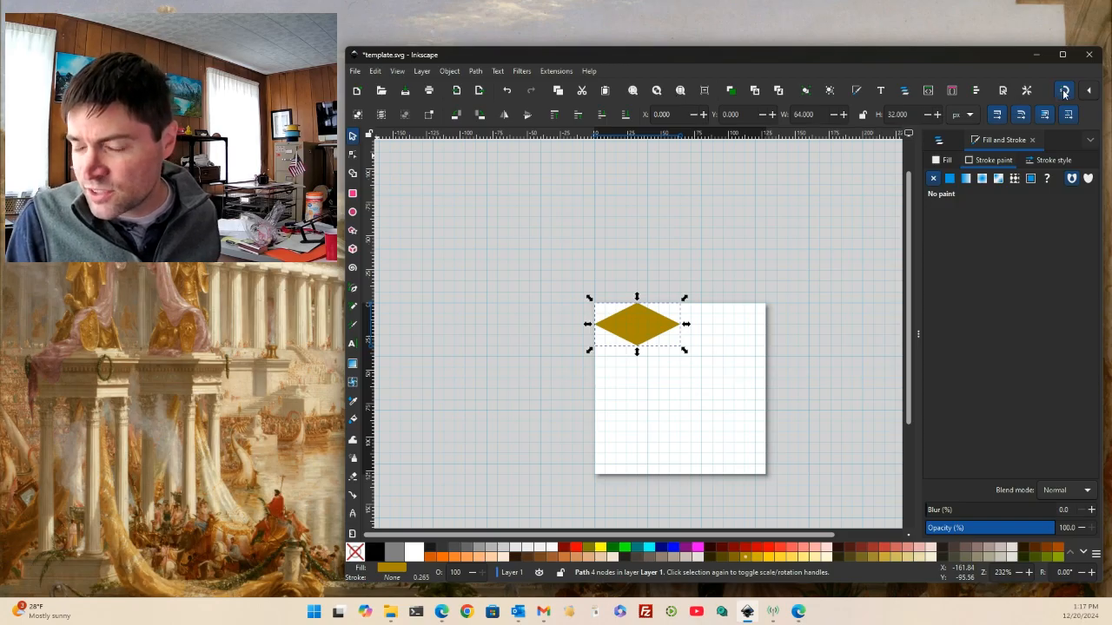
pyautogui.click(631, 334)
pyautogui.click(644, 343)
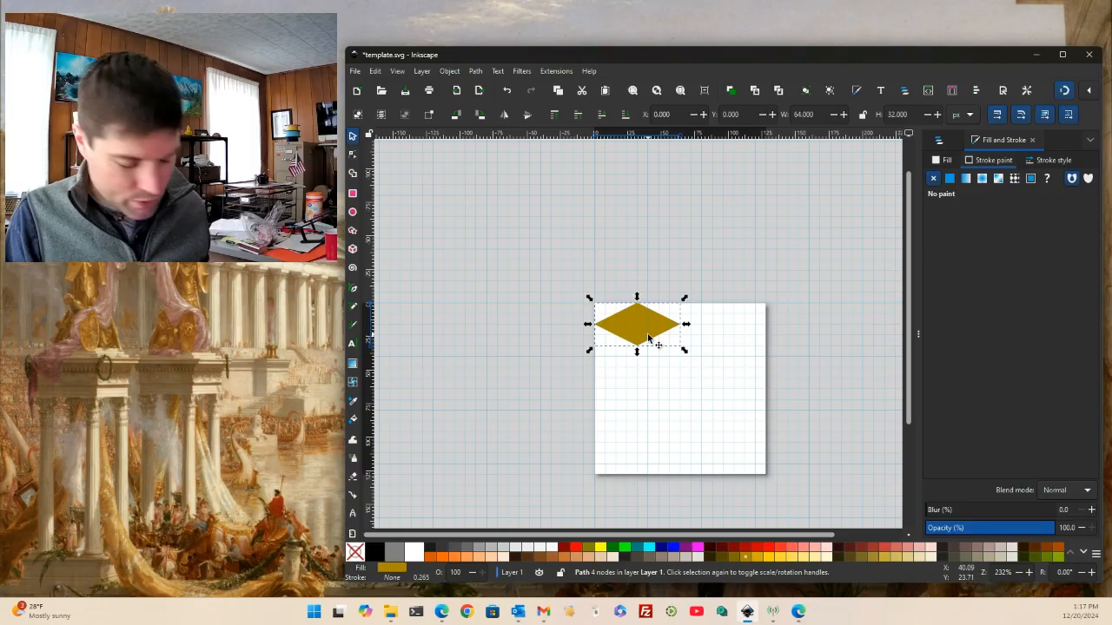
pyautogui.moveTo(637, 317); pyautogui.dragTo(678, 335)
pyautogui.click(730, 413)
pyautogui.moveTo(558, 269); pyautogui.dragTo(730, 391)
pyautogui.moveTo(707, 341); pyautogui.dragTo(658, 369)
pyautogui.click(720, 427)
# Merge the four diamonds with Union and move the merged shape to X 0, Y 64 px, against the page's bottom edge.
pyautogui.moveTo(476, 231); pyautogui.dragTo(761, 434)
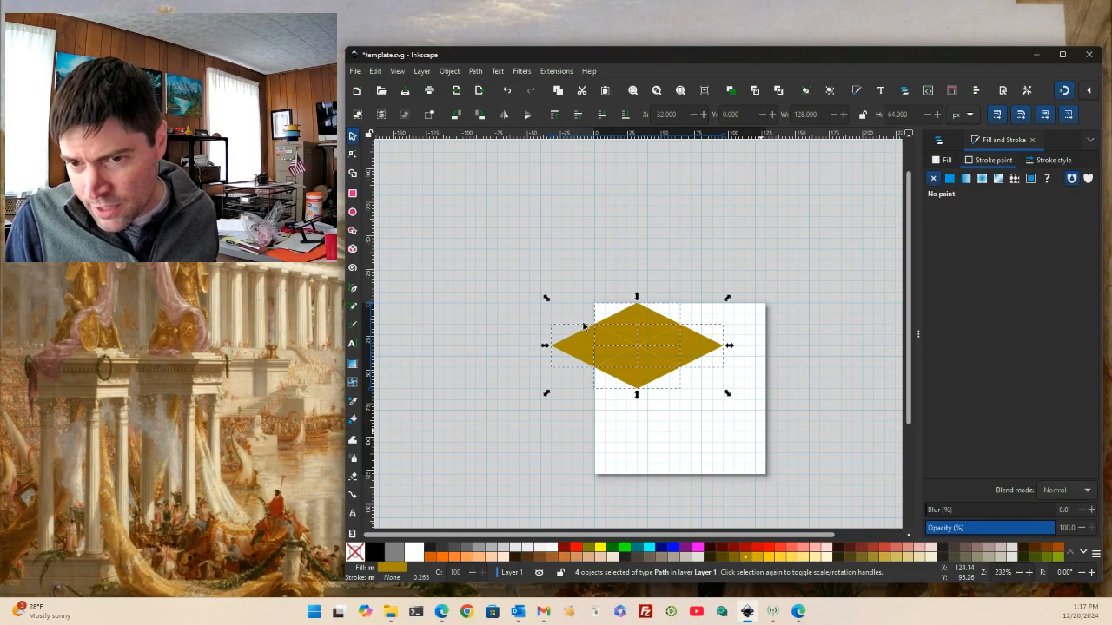
pyautogui.click(476, 71)
pyautogui.click(503, 128)
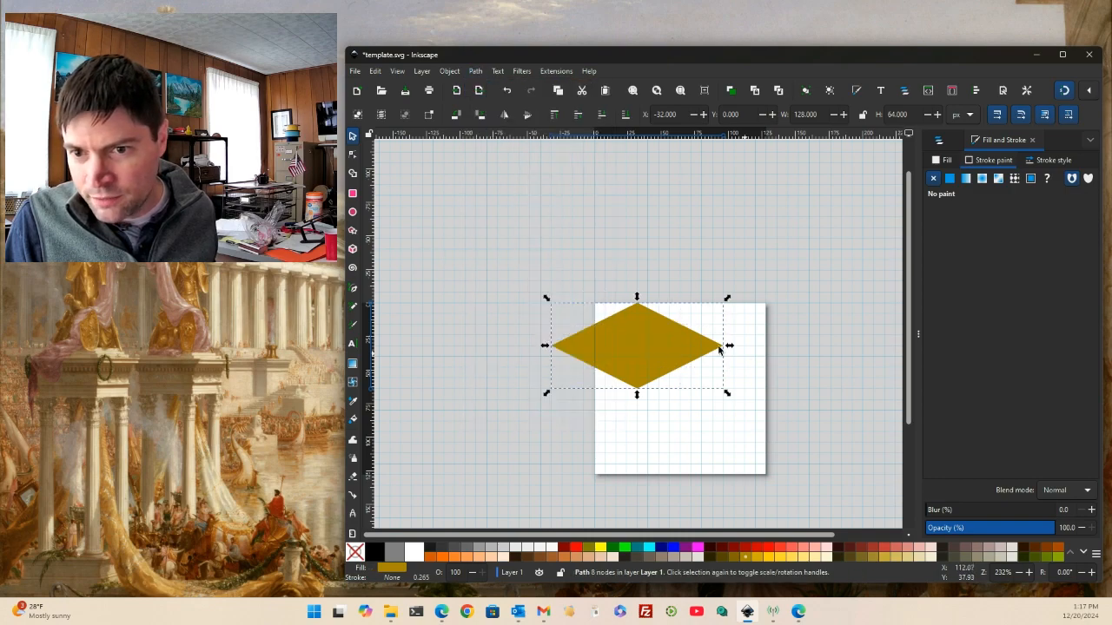
pyautogui.moveTo(652, 347); pyautogui.dragTo(698, 426)
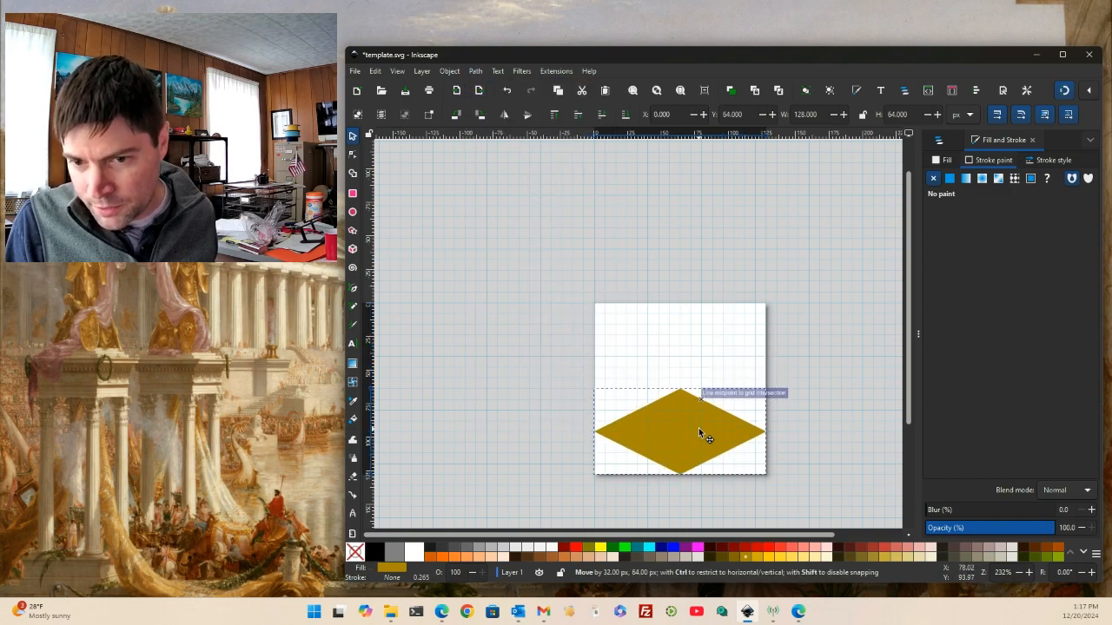
pyautogui.click(778, 252)
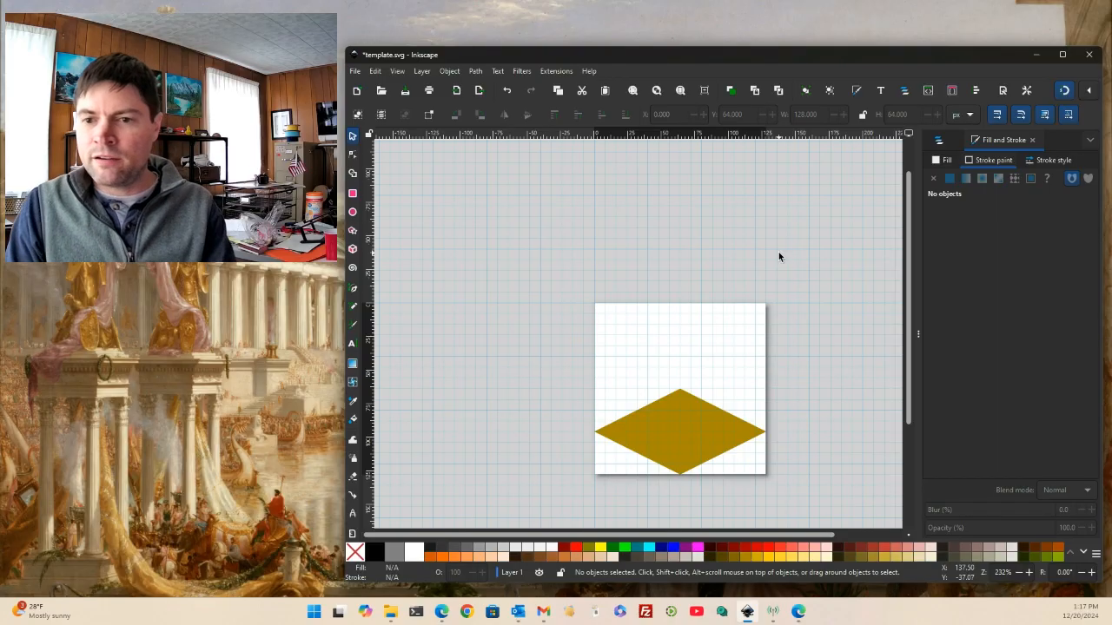
# Duplicate the large diamond in place and give the copy a flat black stroke.
pyautogui.click(1028, 572)
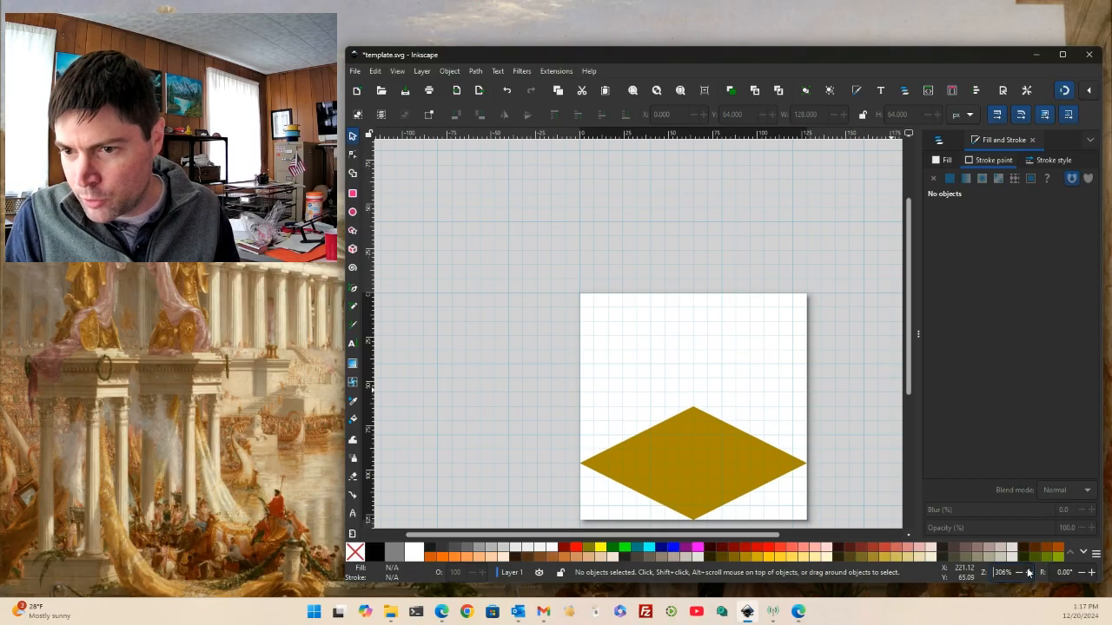
pyautogui.click(1028, 573)
pyautogui.scroll(-3, 760, 410)
pyautogui.moveTo(687, 539); pyautogui.dragTo(727, 535)
pyautogui.click(622, 395)
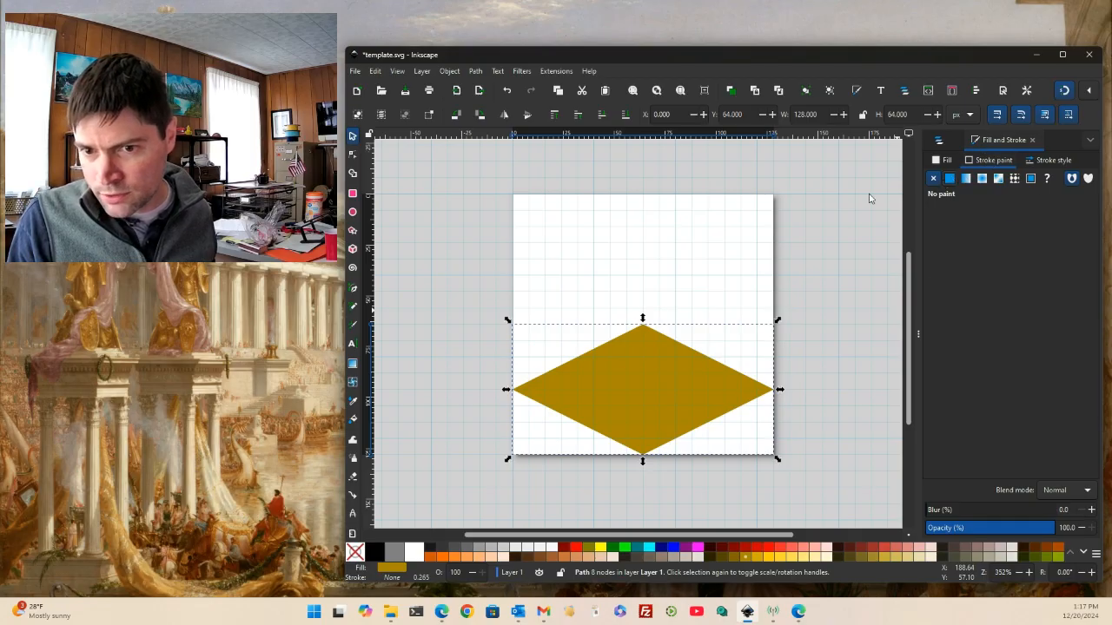
pyautogui.click(949, 178)
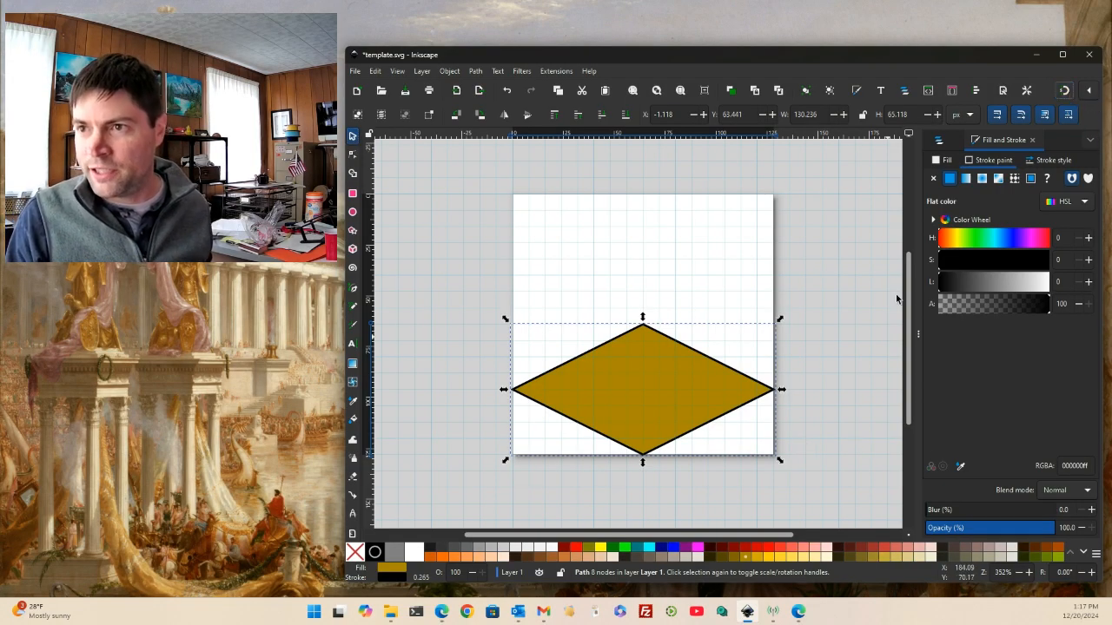
# With snapping disabled, scale the black-outlined diamond about its centre to about 121 × 60 px.
pyautogui.moveTo(780, 462); pyautogui.dragTo(770, 455)
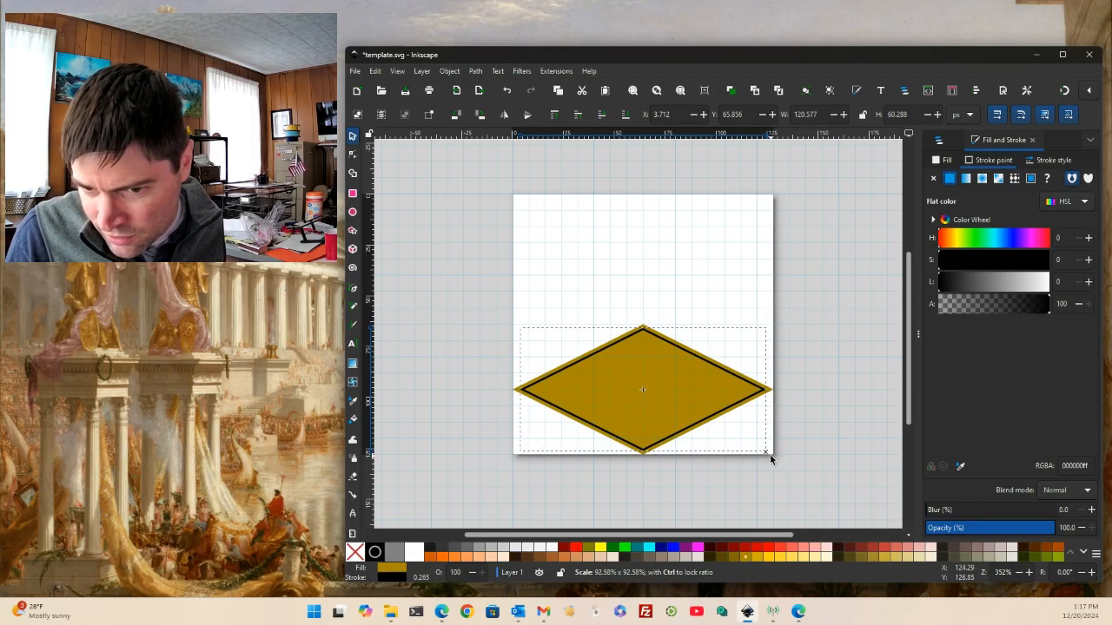
pyautogui.moveTo(770, 459); pyautogui.dragTo(771, 456)
pyautogui.click(839, 299)
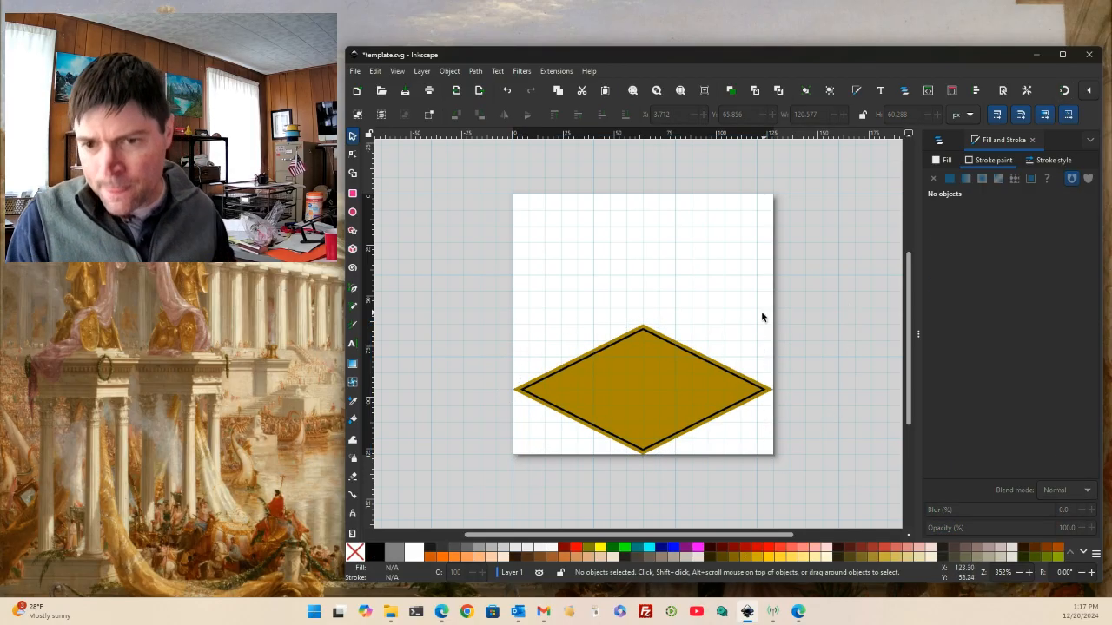
# Set the inner outlined diamond's stroke width to 1 px.
pyautogui.click(678, 352)
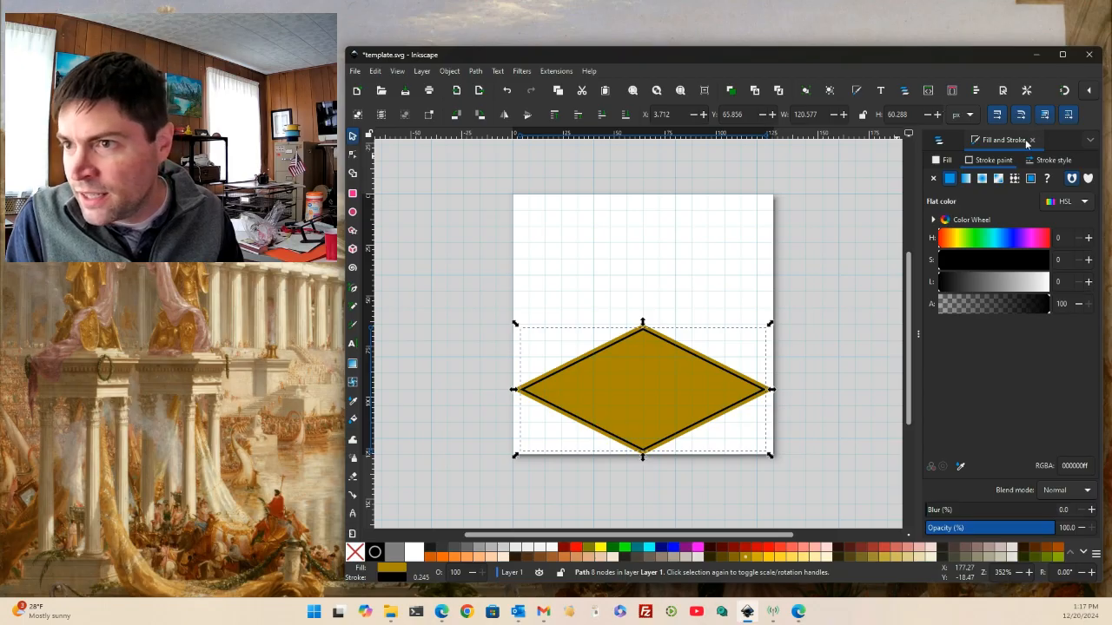
pyautogui.click(1050, 161)
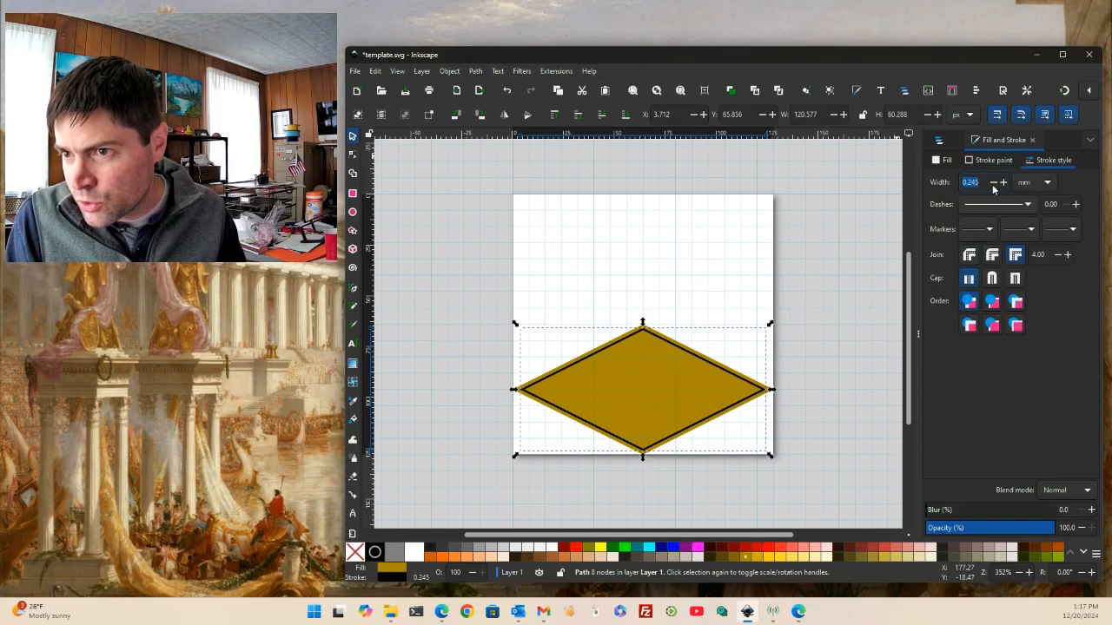
pyautogui.click(1028, 183)
pyautogui.click(1034, 198)
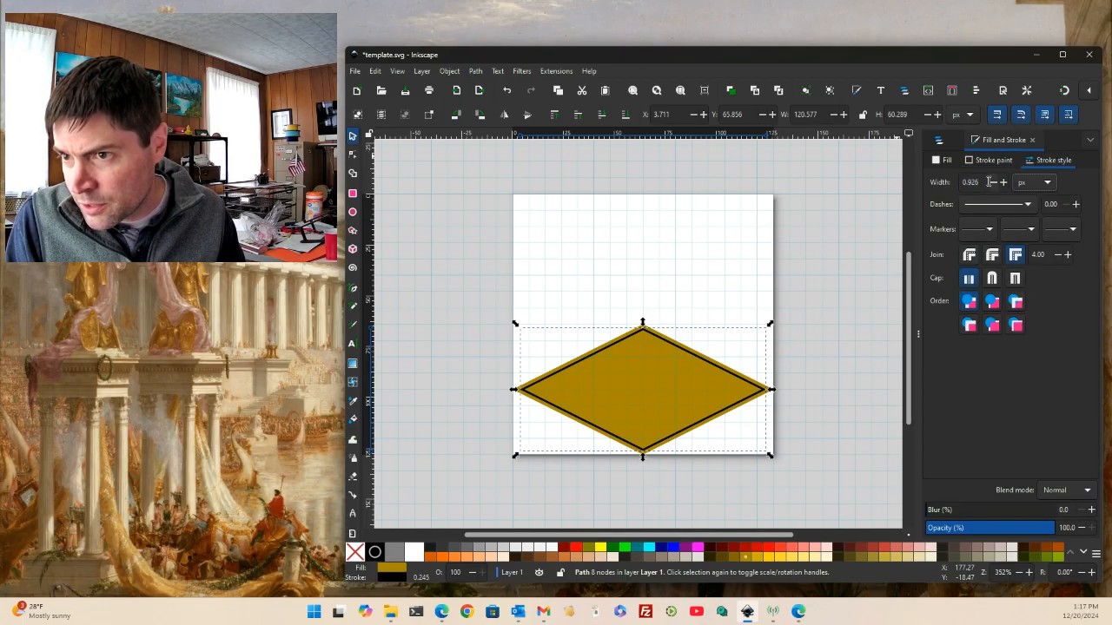
pyautogui.write('1')
pyautogui.press('Return')
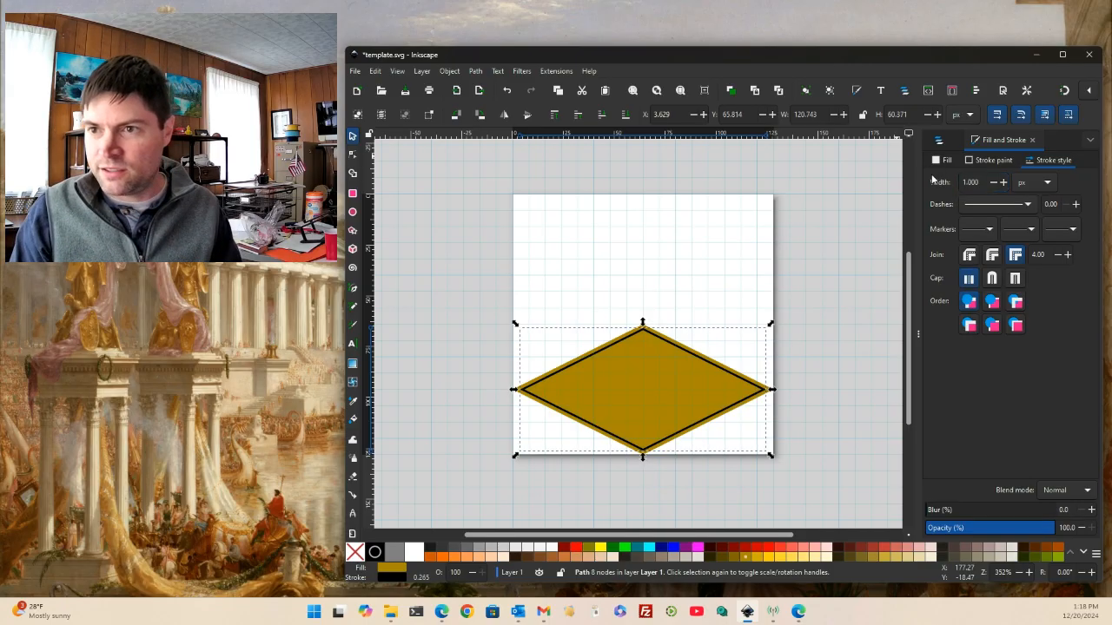
pyautogui.click(757, 218)
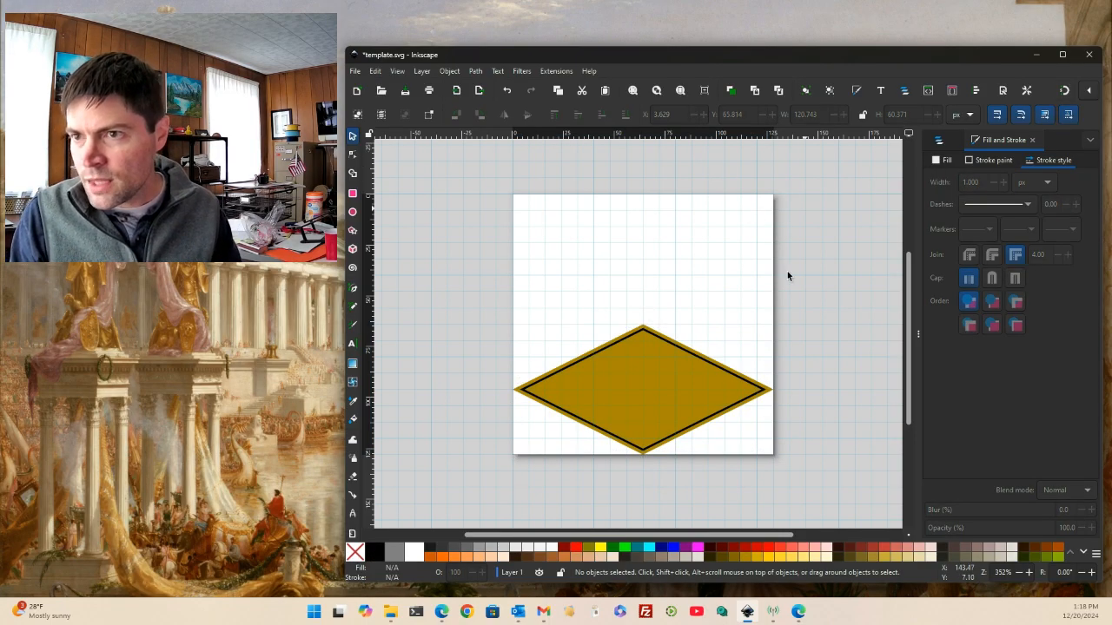
# Duplicate the inner outlined diamond and move the copy straight up to Y 5.814 px, in the page's upper half.
pyautogui.click(683, 350)
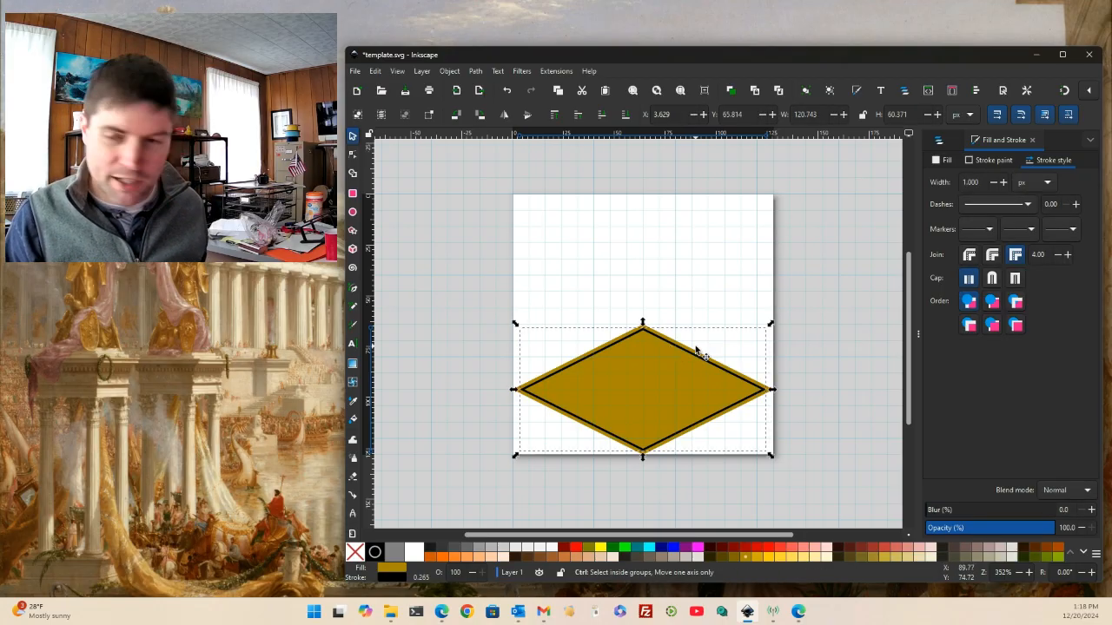
pyautogui.hotkey('ctrl', 'd')
pyautogui.press('Up')
pyautogui.press('Up')
pyautogui.press('Up')
pyautogui.press('Up')
pyautogui.press('Up')
pyautogui.press('Up')
pyautogui.press('Up')
pyautogui.press('Up')
pyautogui.press('Up')
pyautogui.press('Up')
pyautogui.press('Up')
pyautogui.press('Up')
pyautogui.press('Up')
pyautogui.press('Up')
pyautogui.press('Up')
pyautogui.press('Up')
pyautogui.press('Up')
pyautogui.press('Up')
pyautogui.press('Up')
pyautogui.press('Up')
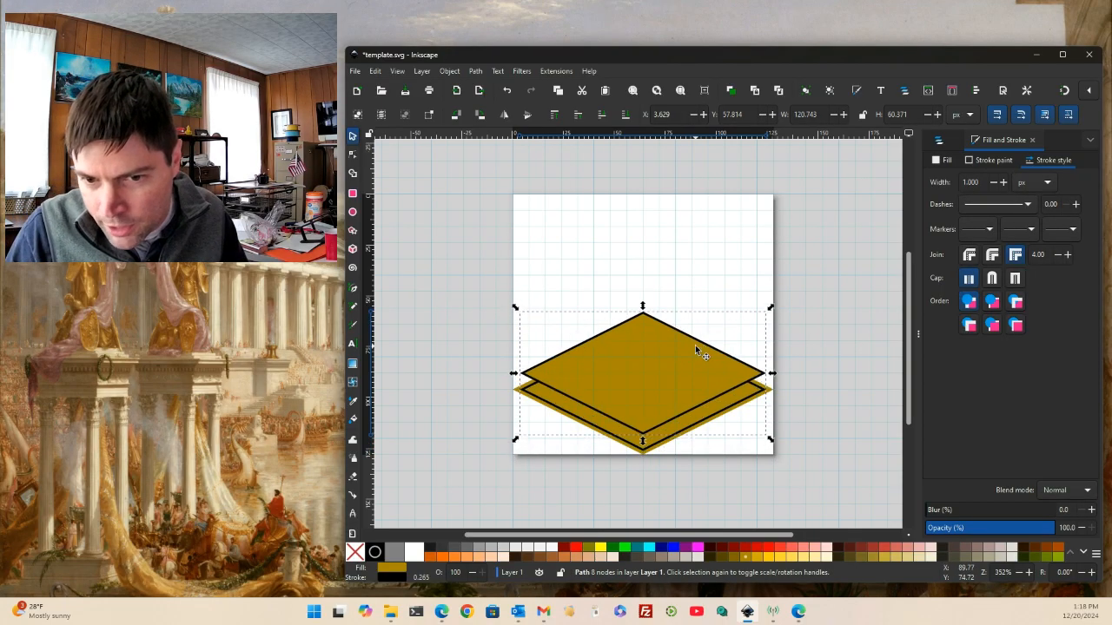
pyautogui.press('Up')
pyautogui.press('Up')
pyautogui.press('Up')
pyautogui.press('Up')
pyautogui.press('Up')
pyautogui.press('Up')
pyautogui.press('Up')
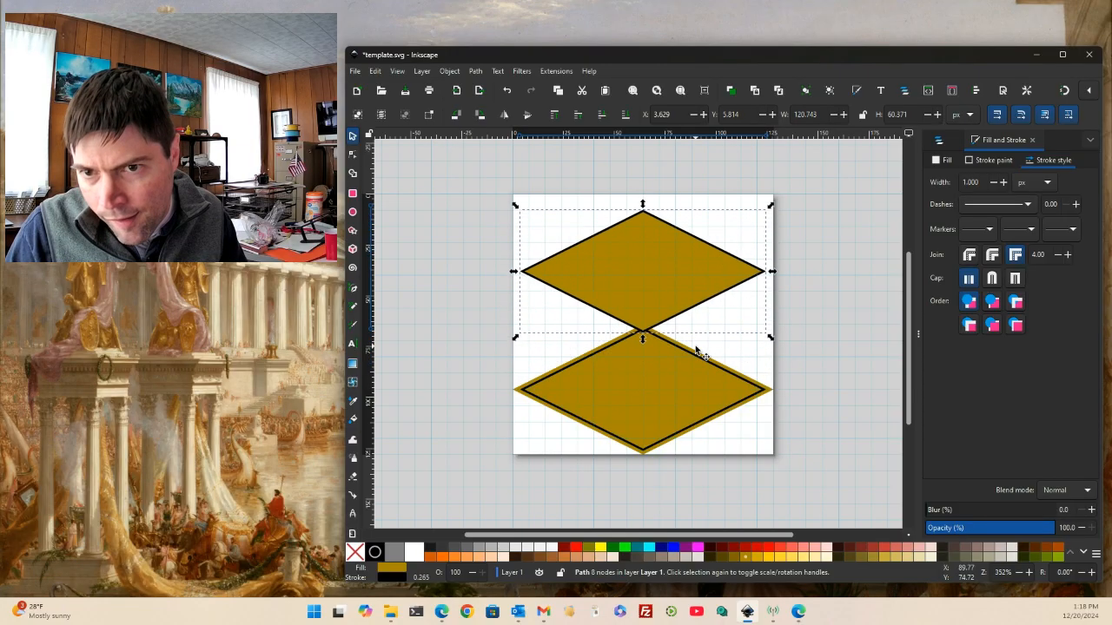
# Select both outlined diamonds and remove their fill, keeping only the black outlines.
pyautogui.hotkey('ctrl', 'a')
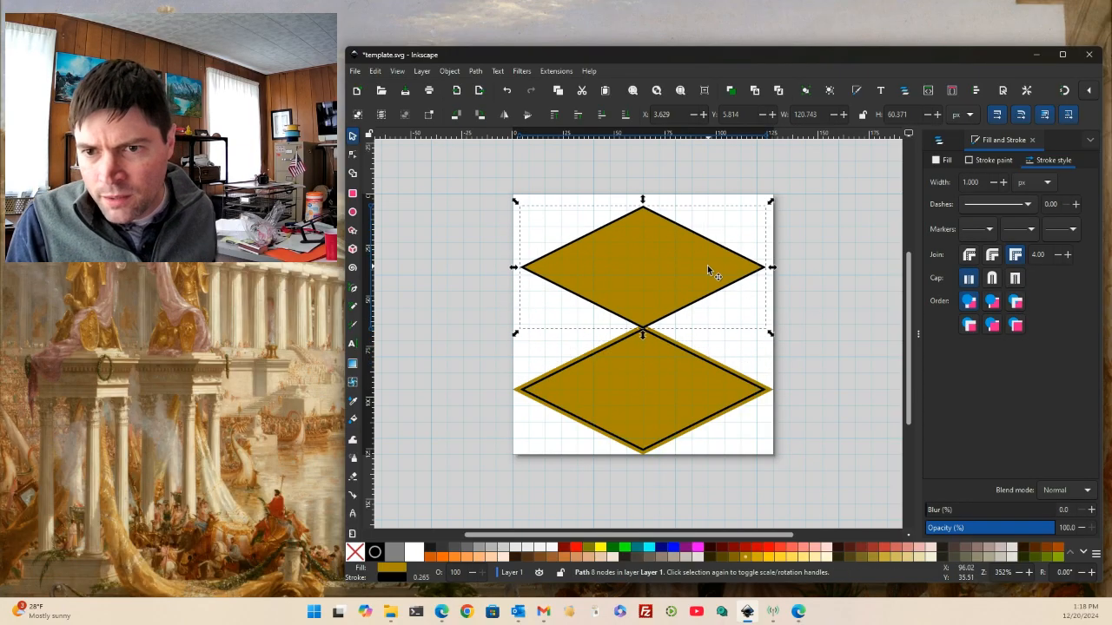
pyautogui.click(946, 160)
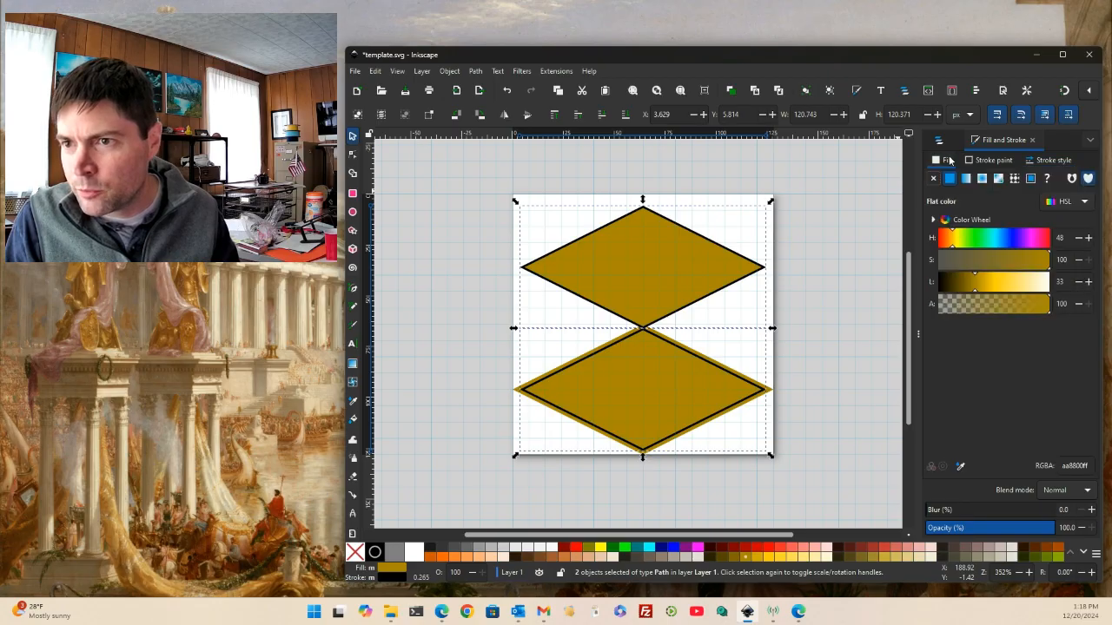
pyautogui.click(932, 180)
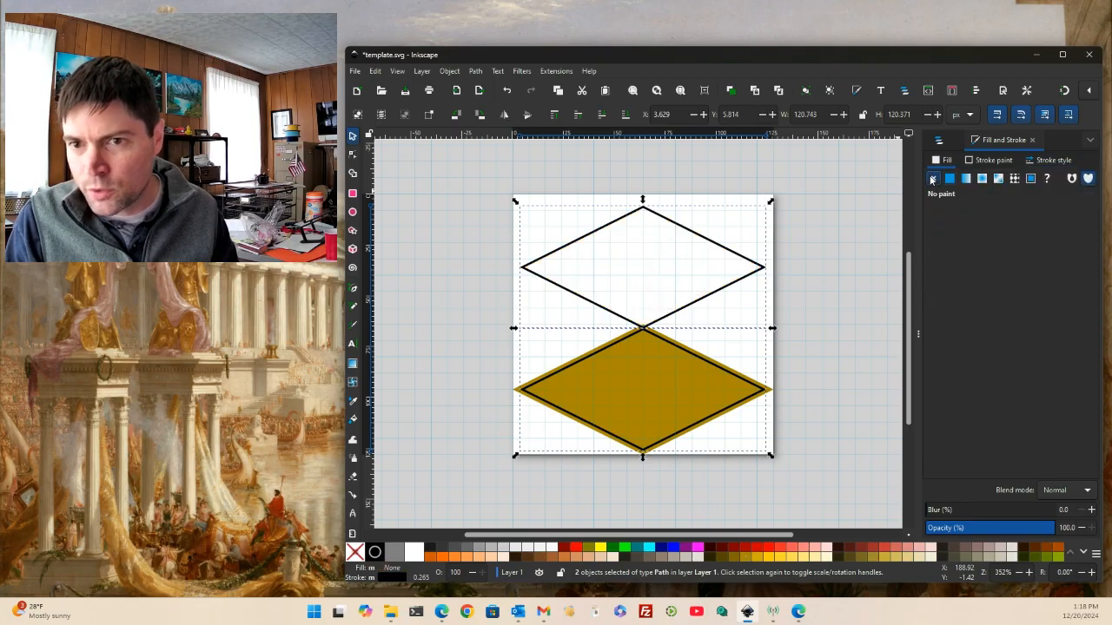
pyautogui.click(791, 222)
pyautogui.click(728, 249)
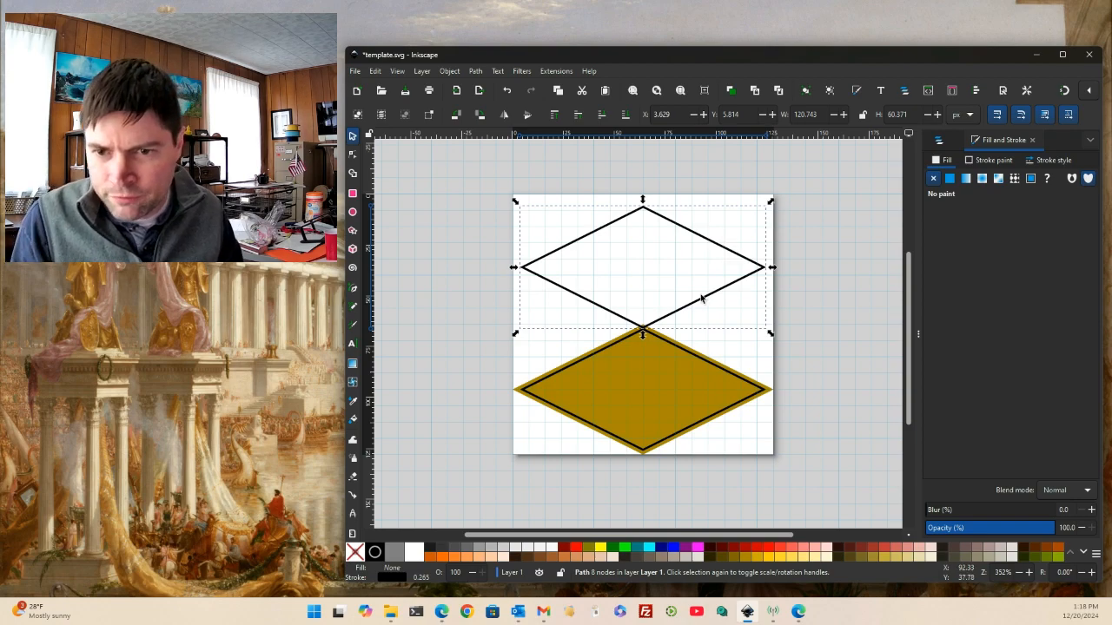
pyautogui.click(697, 364)
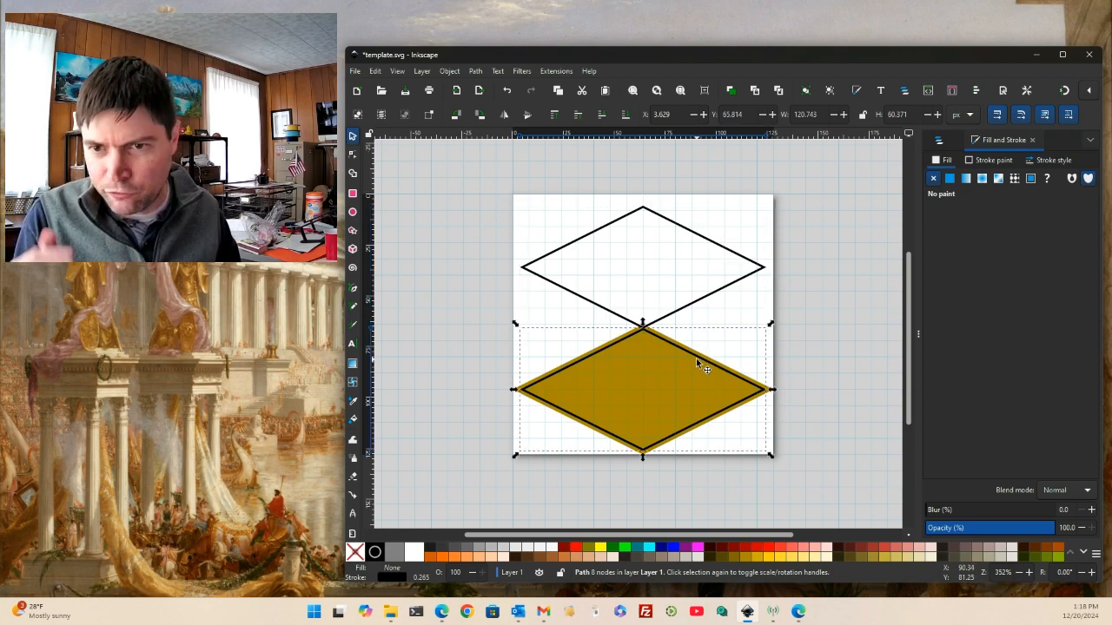
pyautogui.click(824, 253)
# With snapping enabled, draw the block's right face as a closed four-corner path and fill it with light red ff5555.
pyautogui.click(1065, 92)
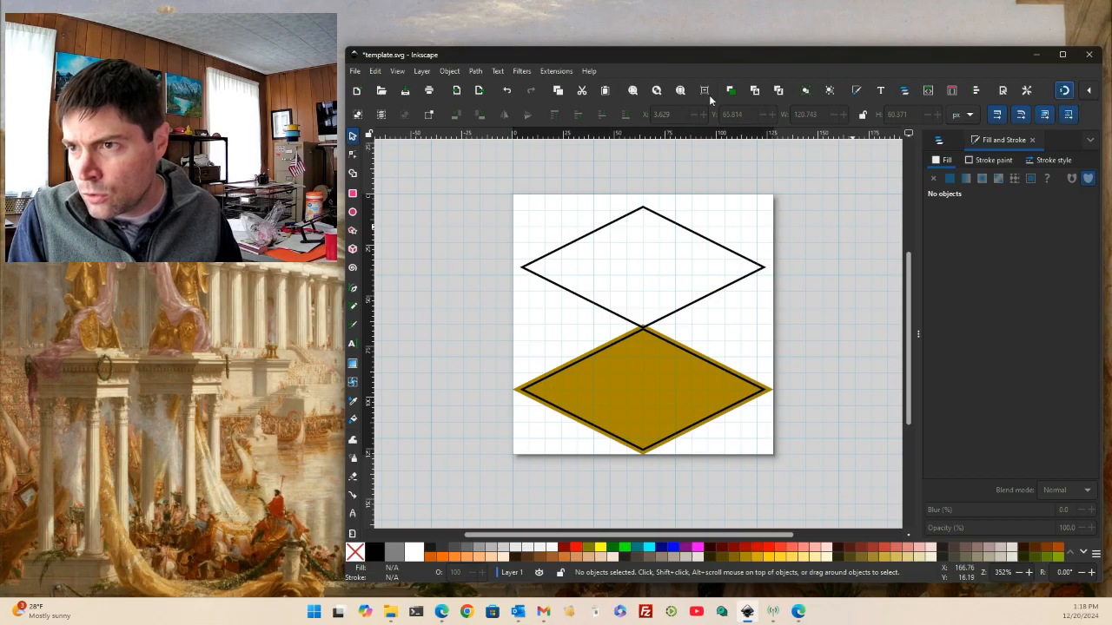
pyautogui.click(353, 288)
pyautogui.click(765, 268)
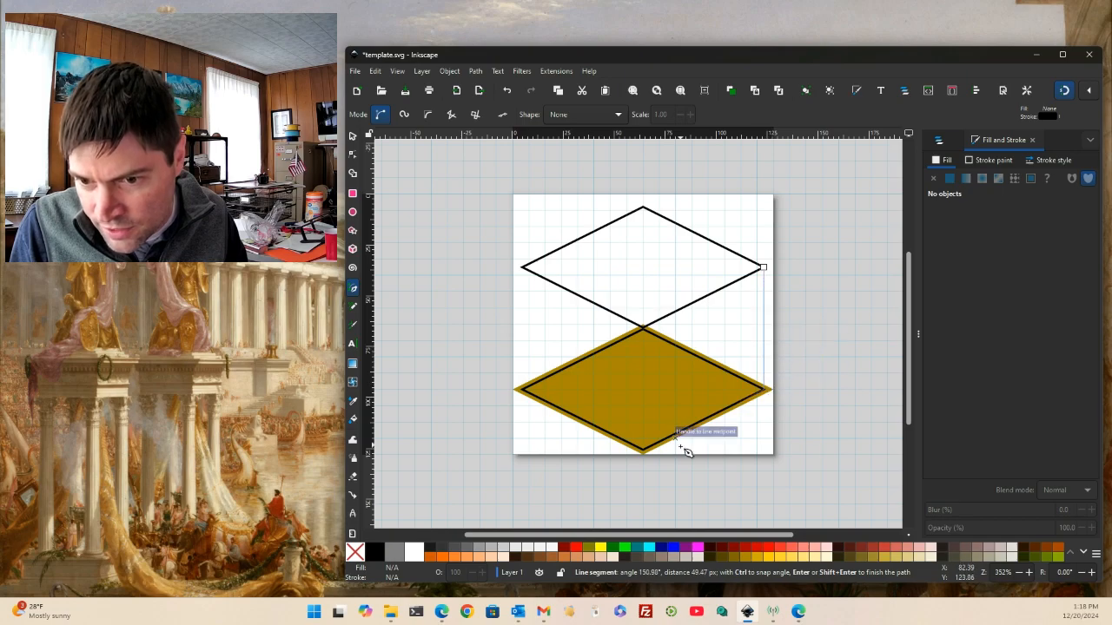
pyautogui.click(643, 450)
pyautogui.click(643, 328)
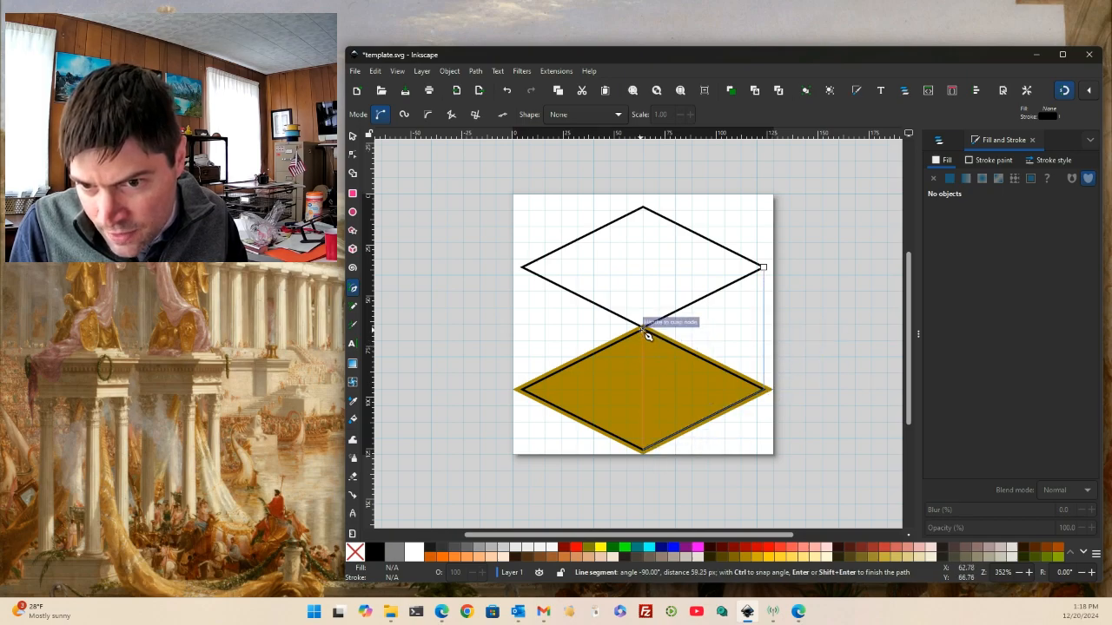
pyautogui.click(764, 268)
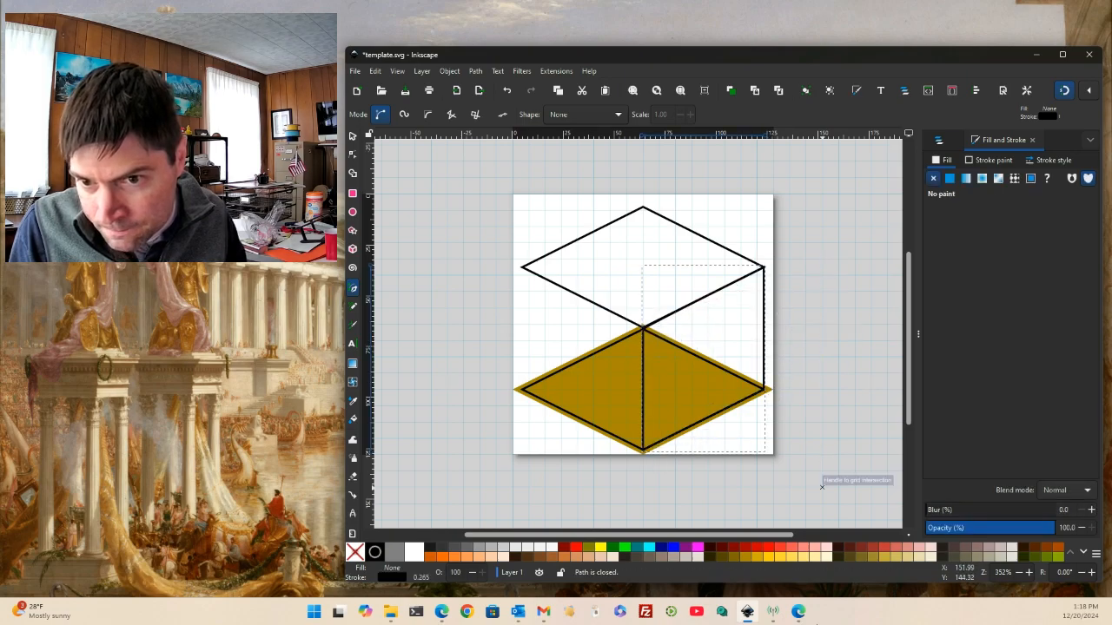
pyautogui.click(792, 549)
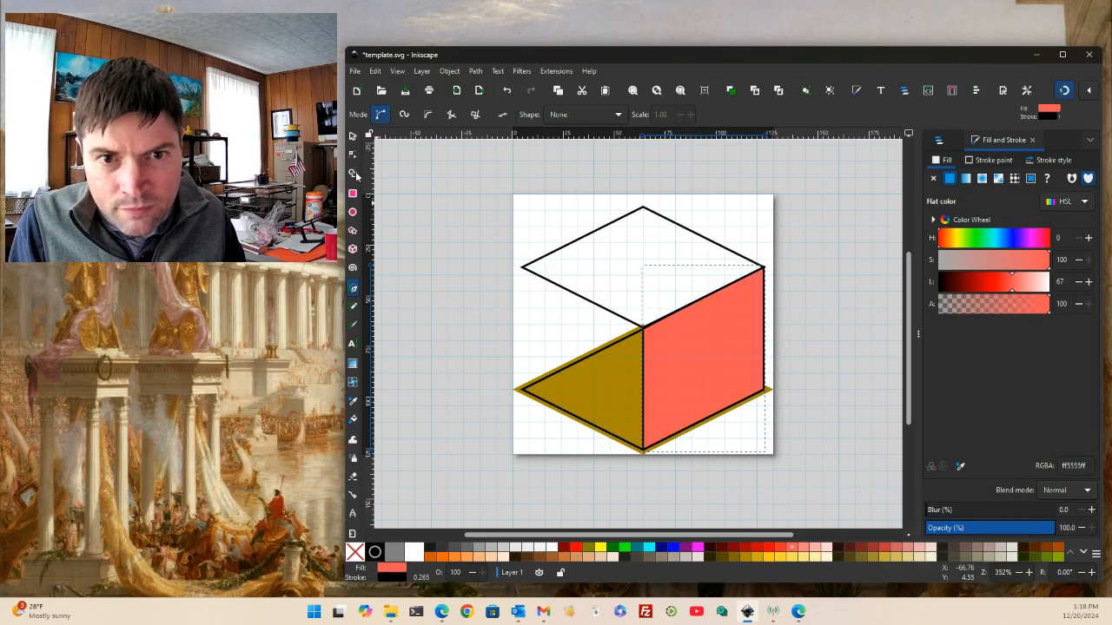
# Draw the block's left face as a closed path through its four corners and fill it with dark red aa0000.
pyautogui.click(522, 267)
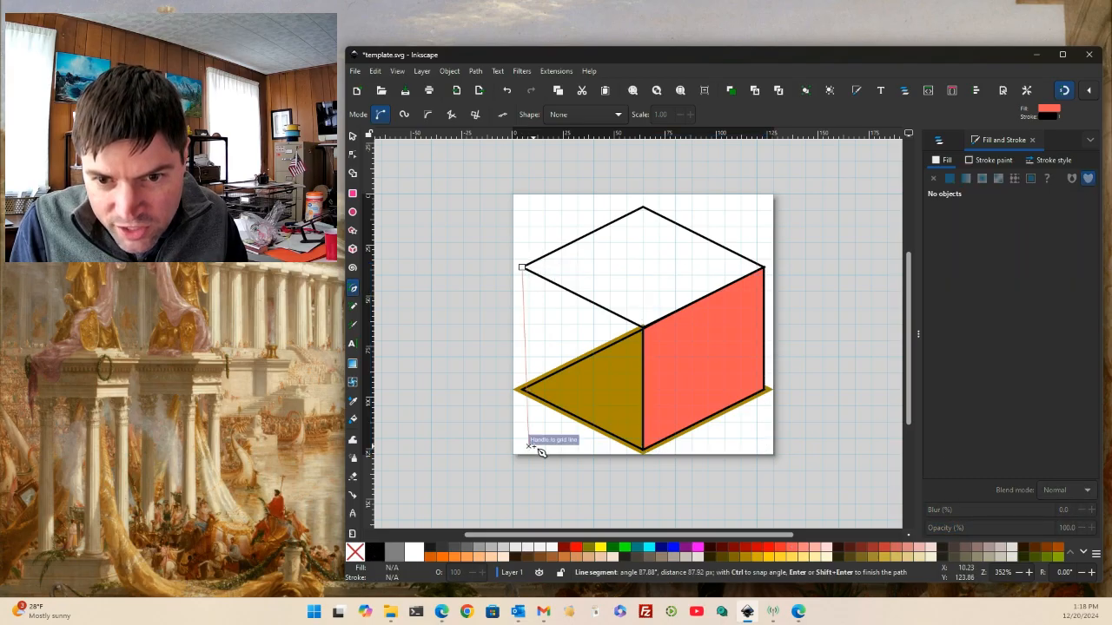
pyautogui.click(521, 389)
pyautogui.click(644, 449)
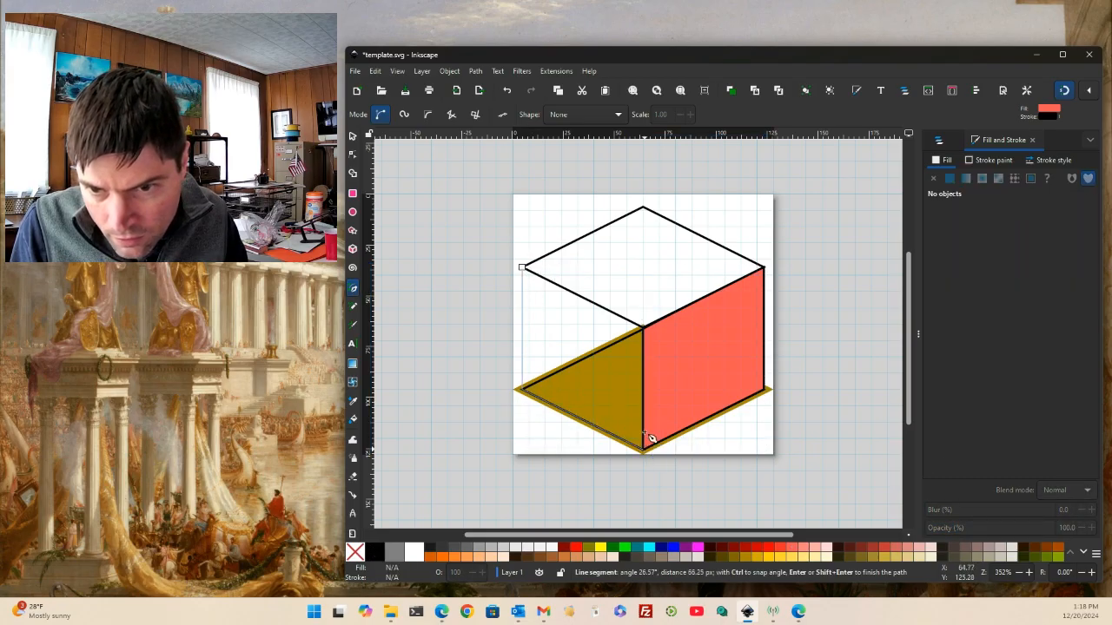
pyautogui.click(644, 328)
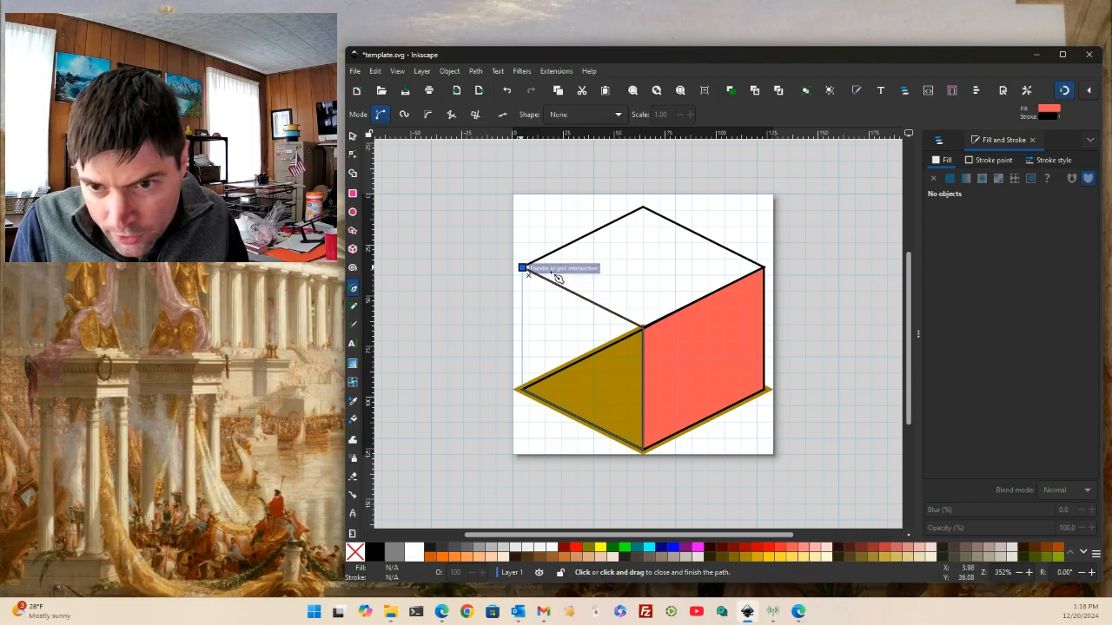
pyautogui.click(522, 267)
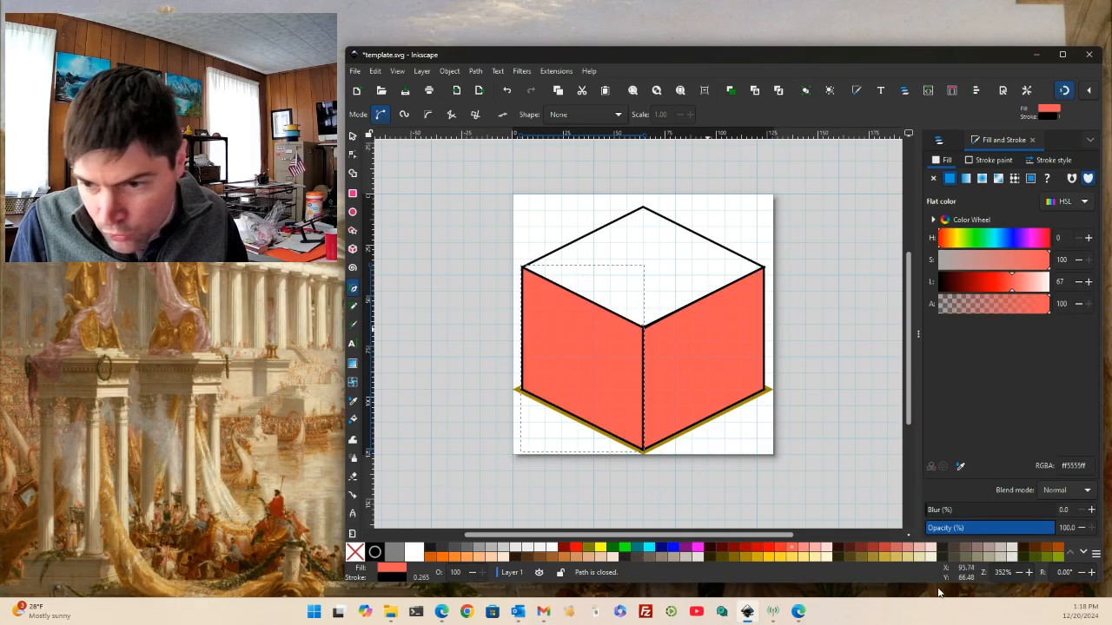
pyautogui.click(748, 549)
# Fill the upper outlined diamond with light pink as the block's top face.
pyautogui.click(352, 136)
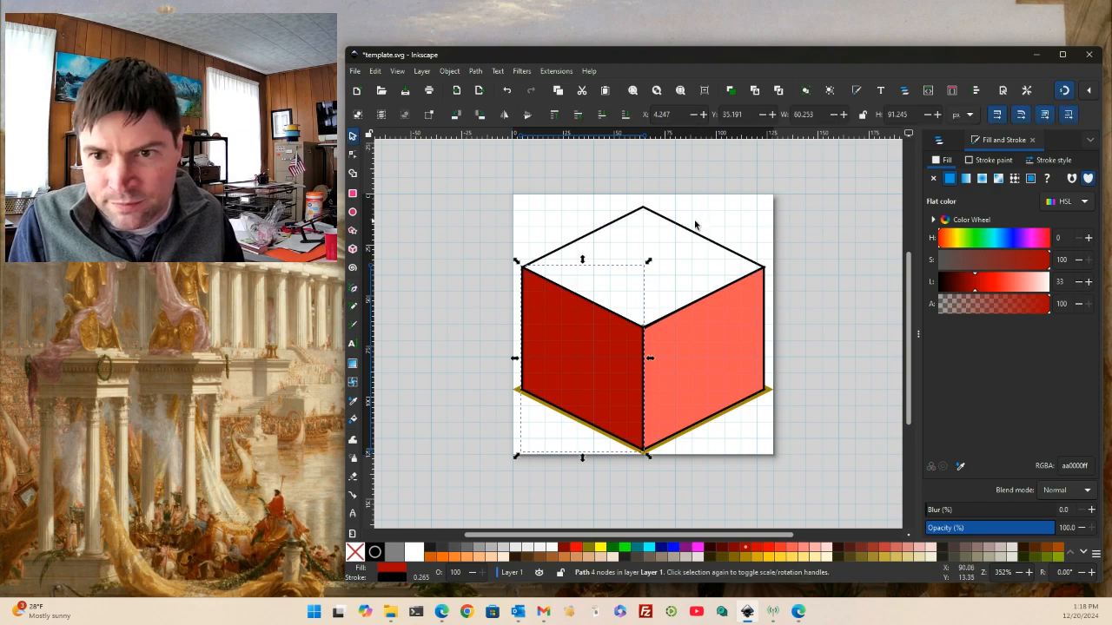
pyautogui.click(691, 229)
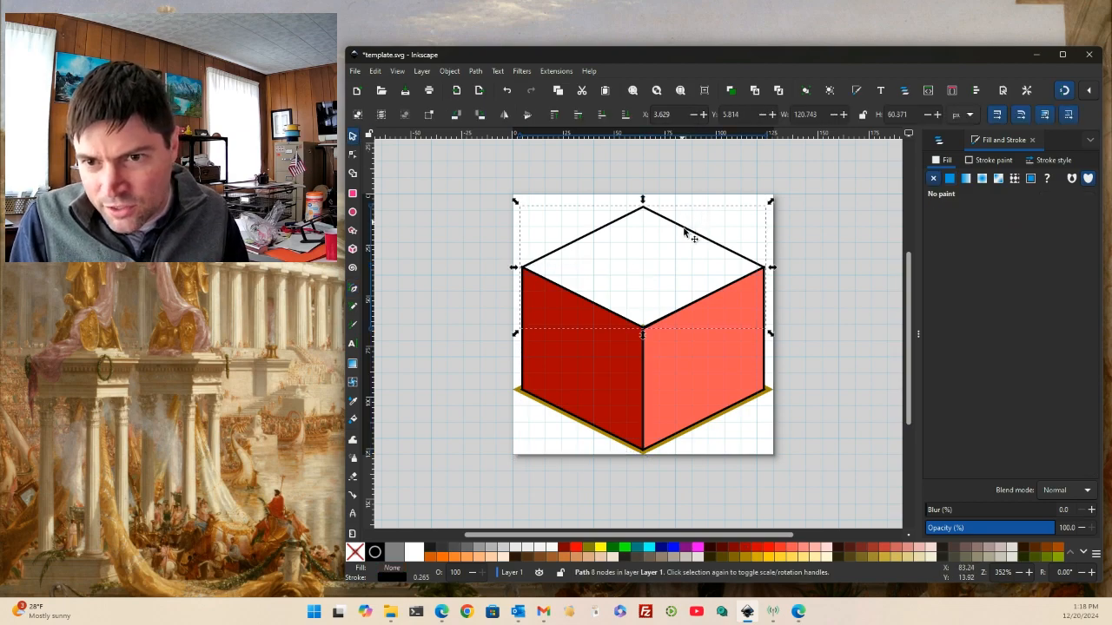
pyautogui.click(809, 549)
pyautogui.click(789, 395)
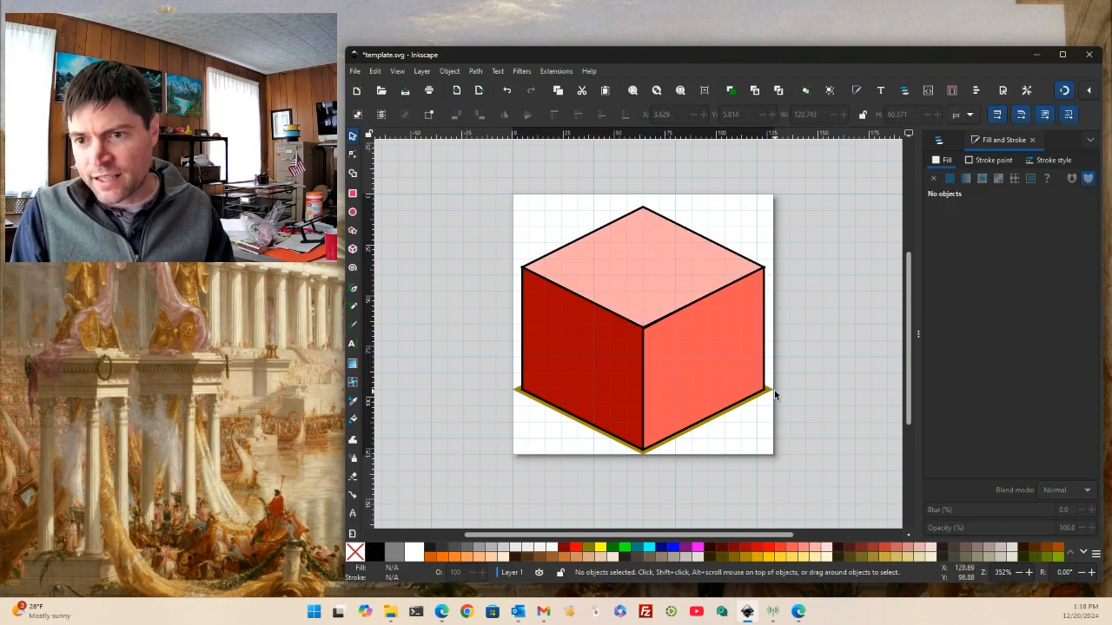
# Delete the gold base diamond beneath the block.
pyautogui.click(772, 389)
pyautogui.press('5')
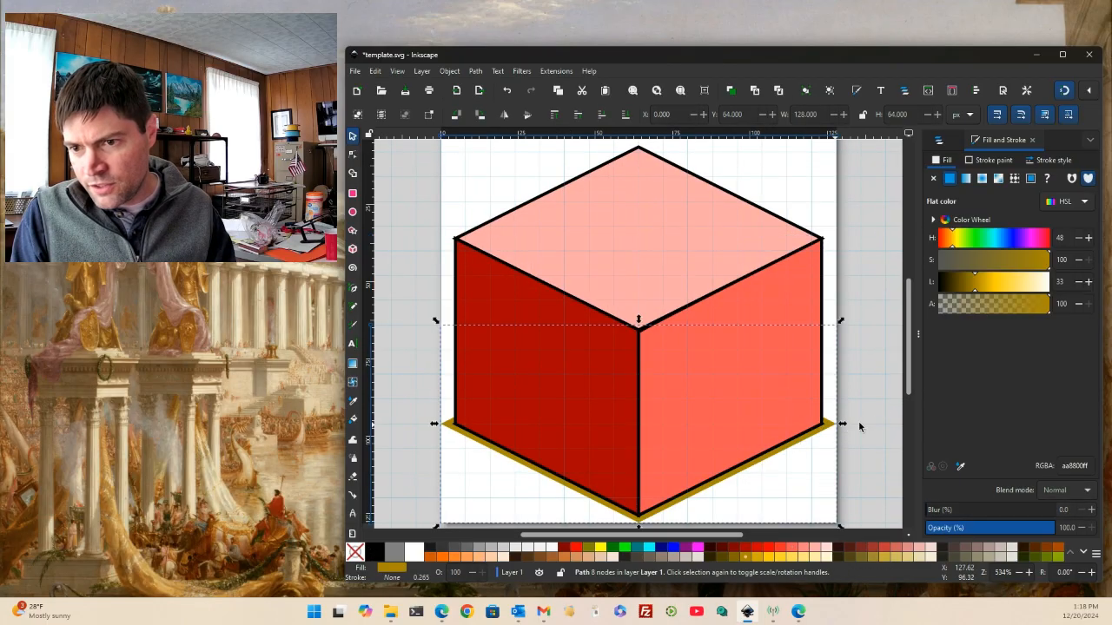
pyautogui.moveTo(835, 425); pyautogui.dragTo(752, 374)
pyautogui.press('Delete')
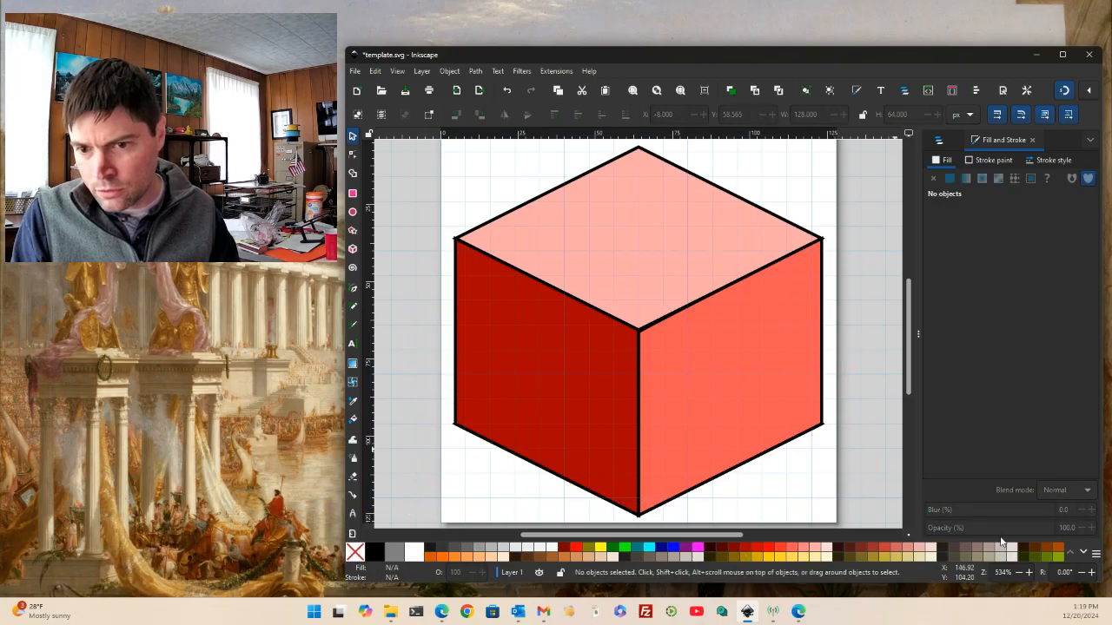
# Select all the block's shapes and change their stroke colour from black to dark red 5c0000.
pyautogui.click(1020, 576)
pyautogui.click(1021, 577)
pyautogui.scroll(-2, 759, 445)
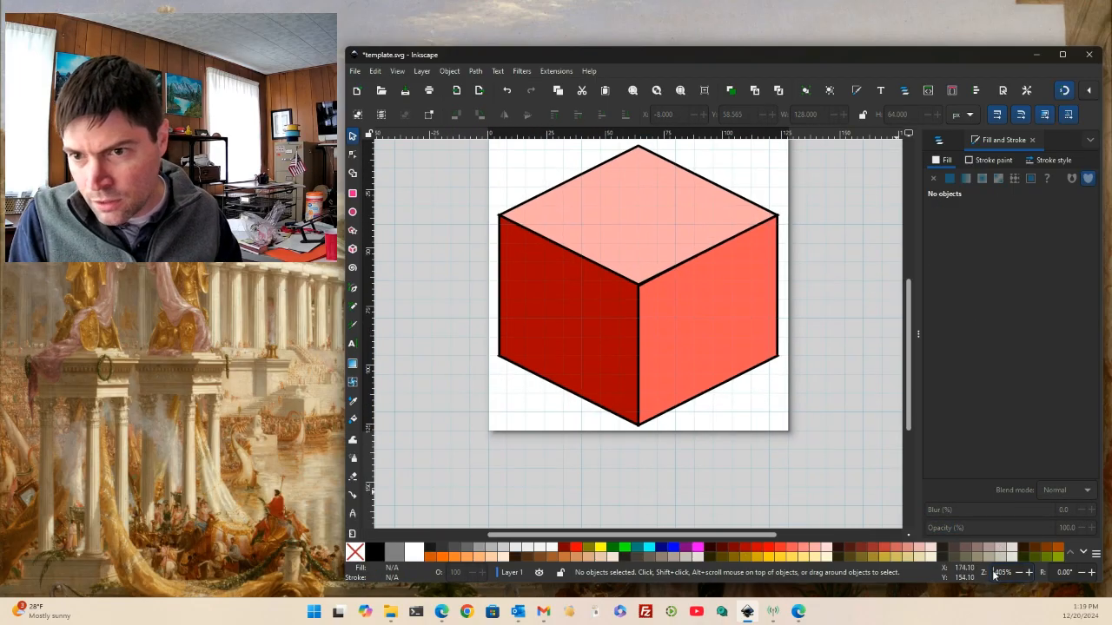
pyautogui.click(1019, 572)
pyautogui.click(1019, 573)
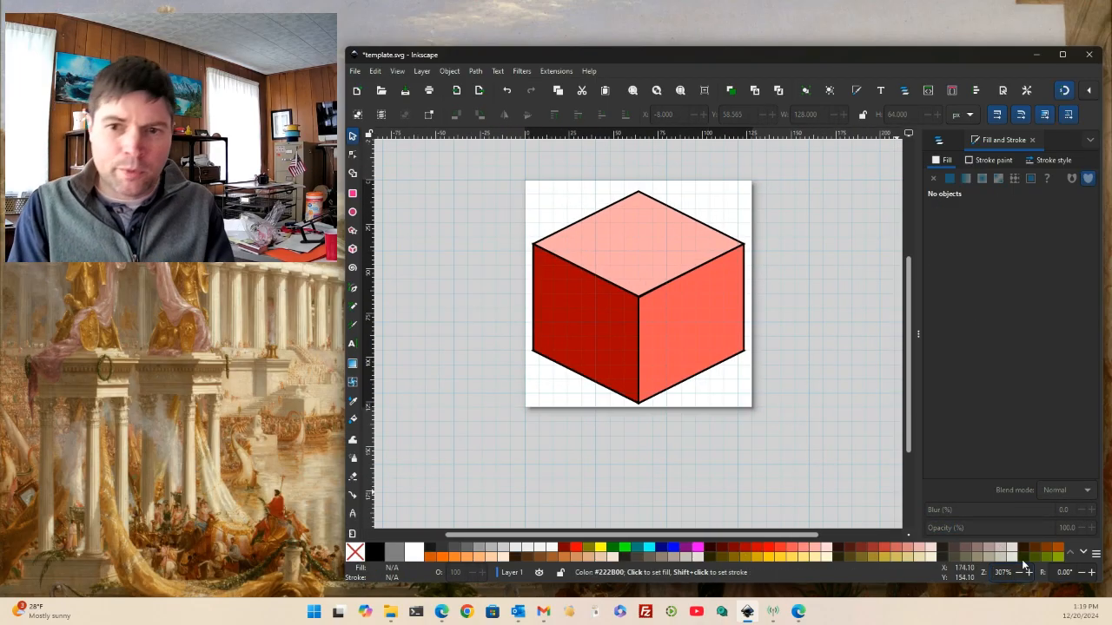
pyautogui.moveTo(476, 179); pyautogui.dragTo(775, 448)
pyautogui.click(980, 161)
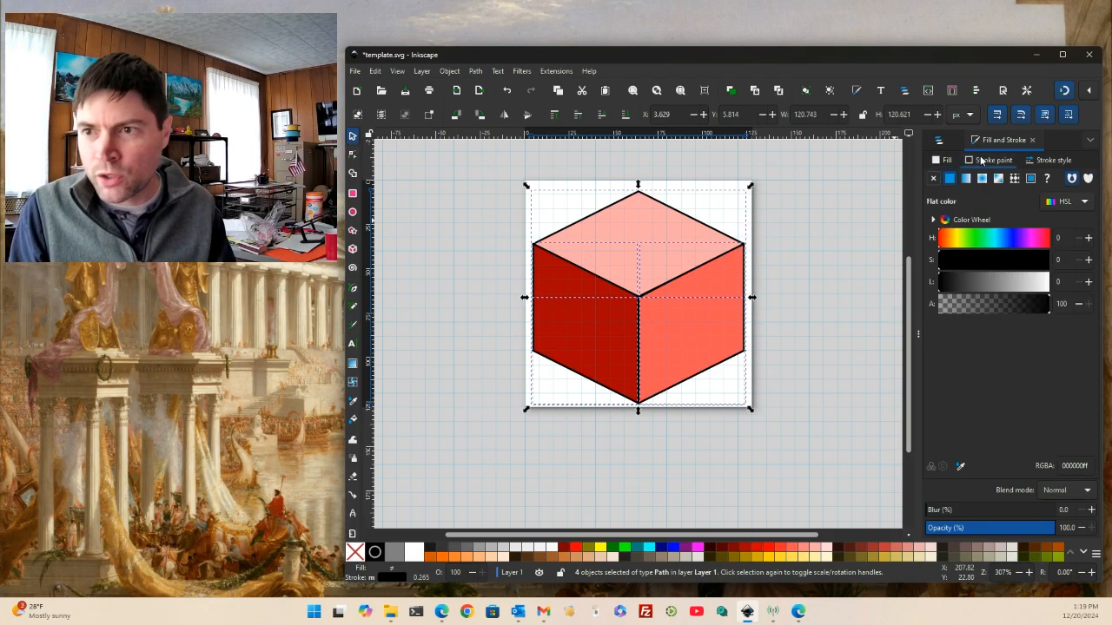
pyautogui.click(966, 220)
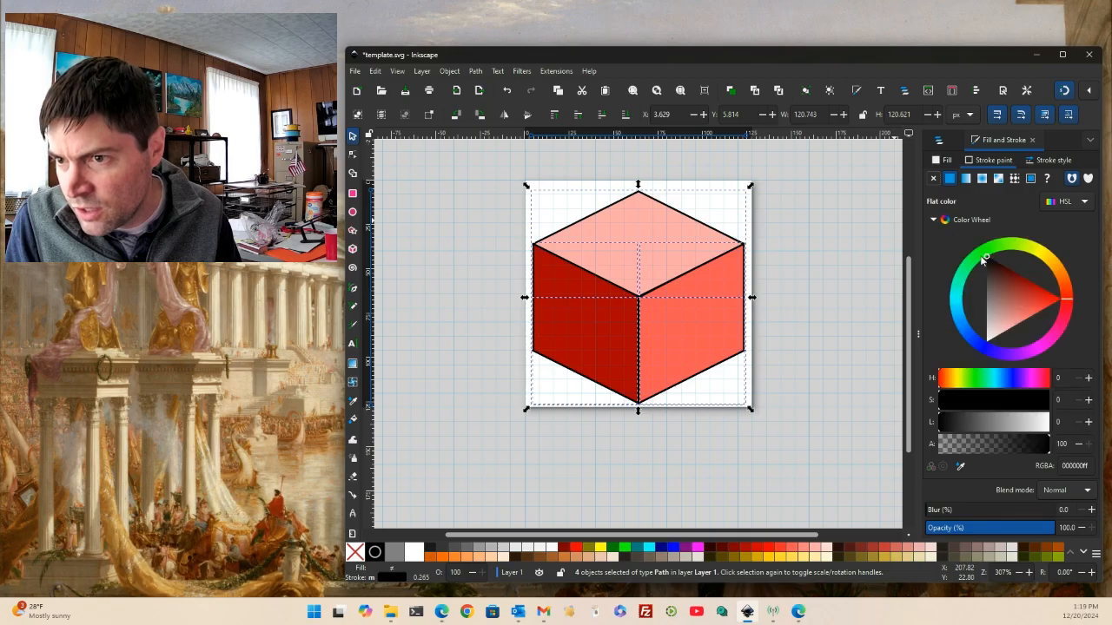
pyautogui.click(1058, 296)
pyautogui.moveTo(1051, 297)
pyautogui.mouseDown()
pyautogui.moveTo(1027, 262)
pyautogui.moveTo(1013, 264)
pyautogui.mouseUp()
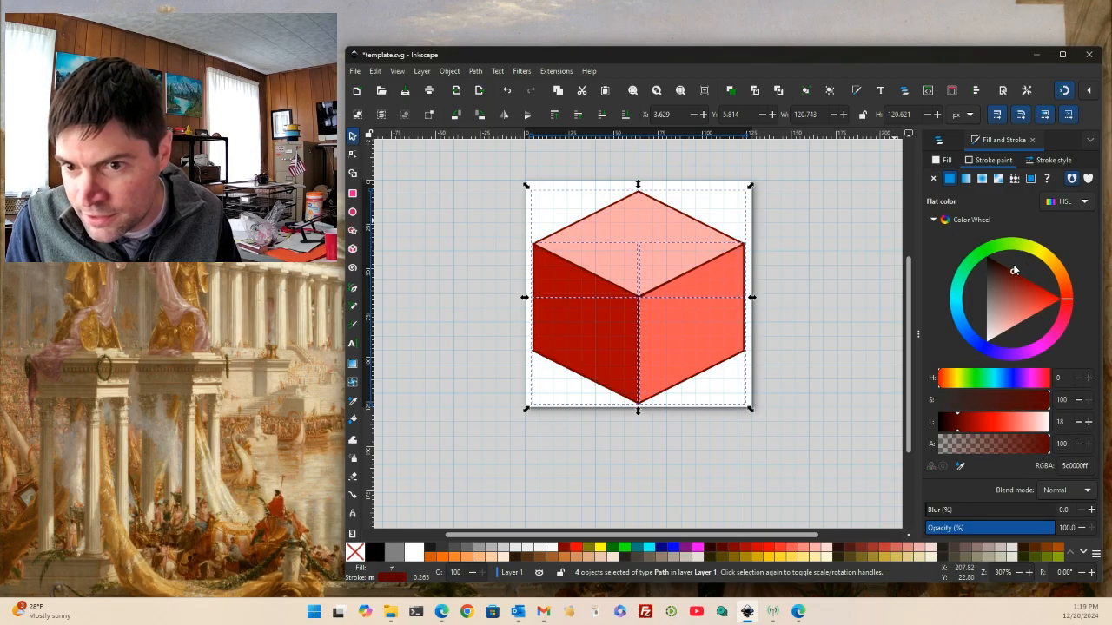
pyautogui.click(812, 344)
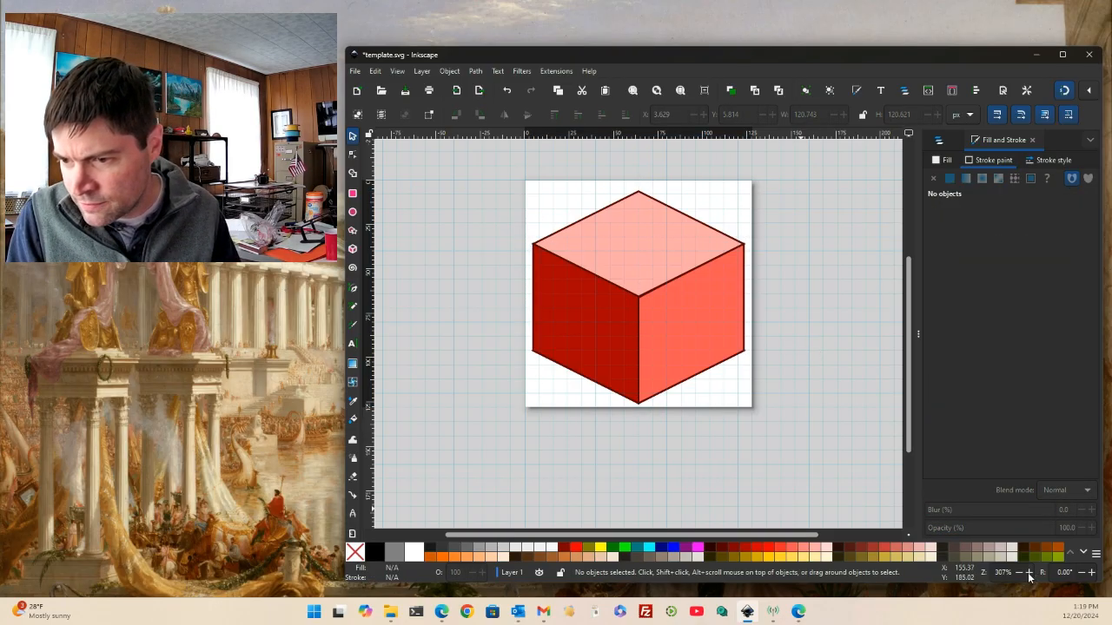
# With snapping disabled, draw a small four-sided door as a closed path along the left face's lower edge.
pyautogui.press('+')
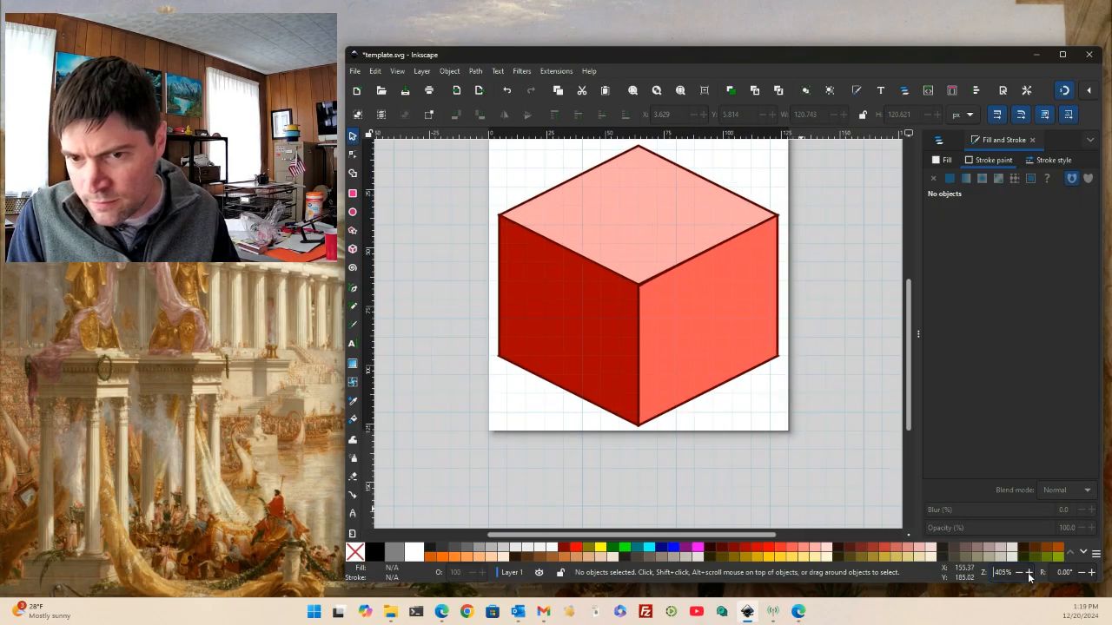
pyautogui.click(353, 288)
pyautogui.click(1064, 92)
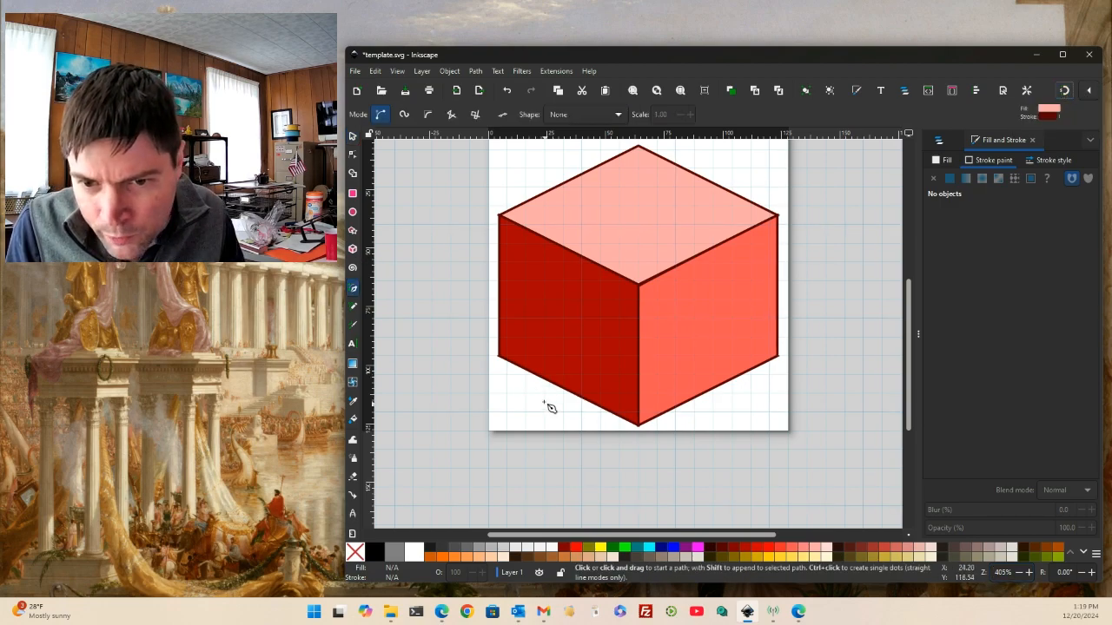
pyautogui.click(538, 376)
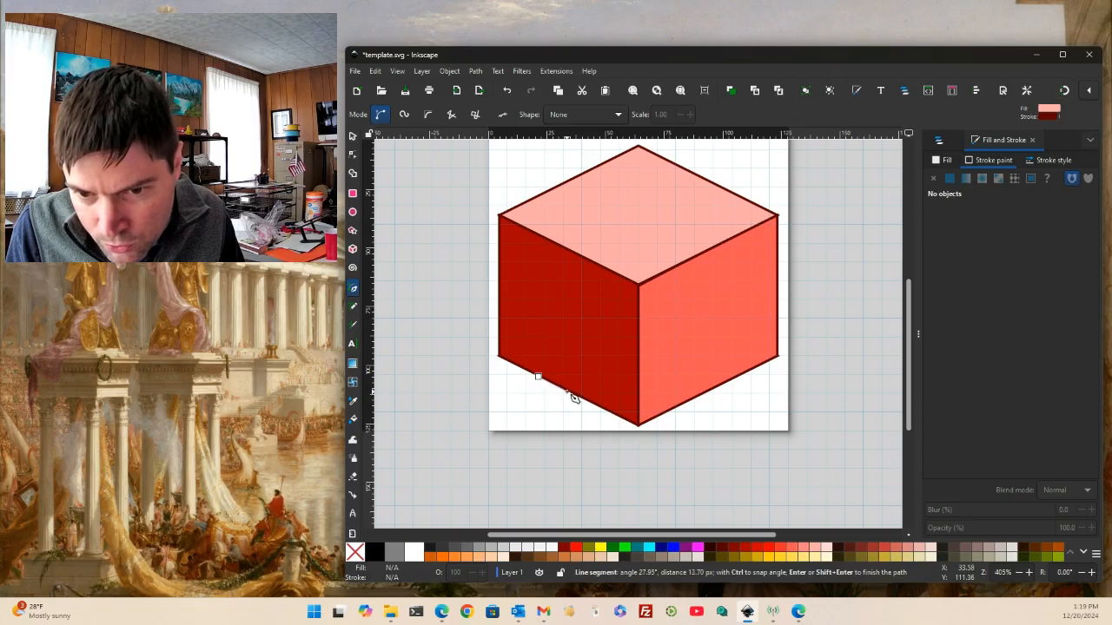
pyautogui.click(570, 391)
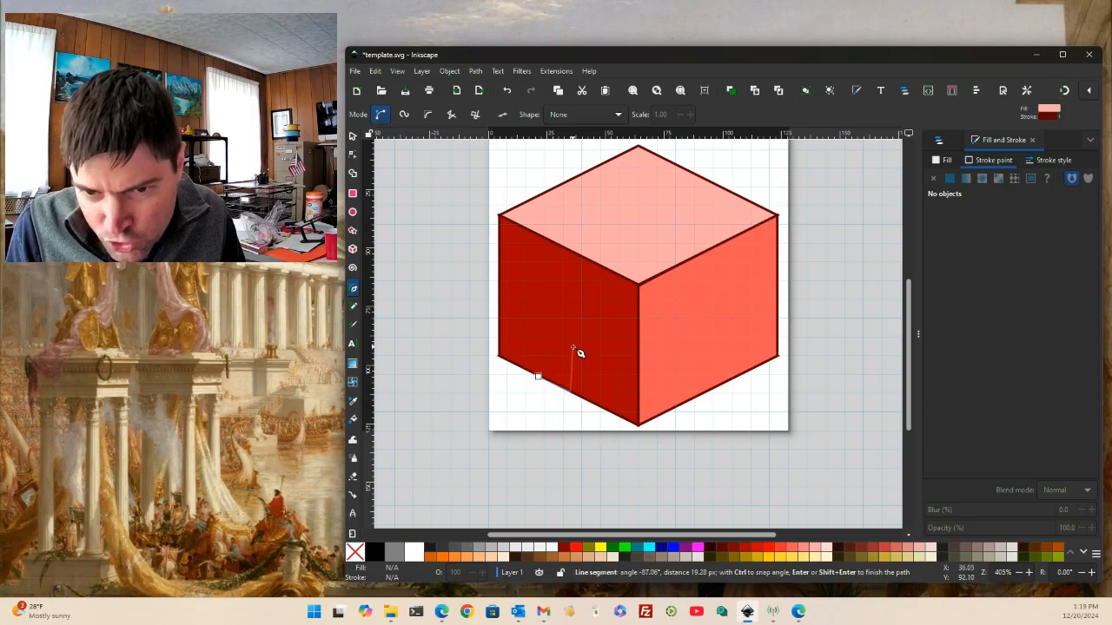
pyautogui.click(573, 346)
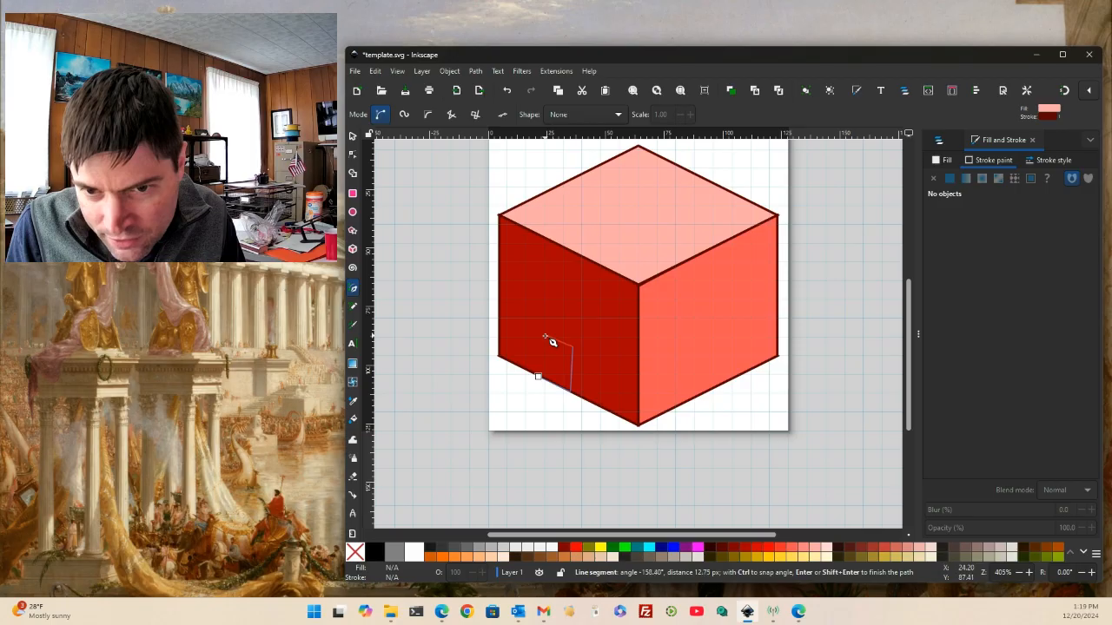
pyautogui.click(544, 334)
pyautogui.click(539, 379)
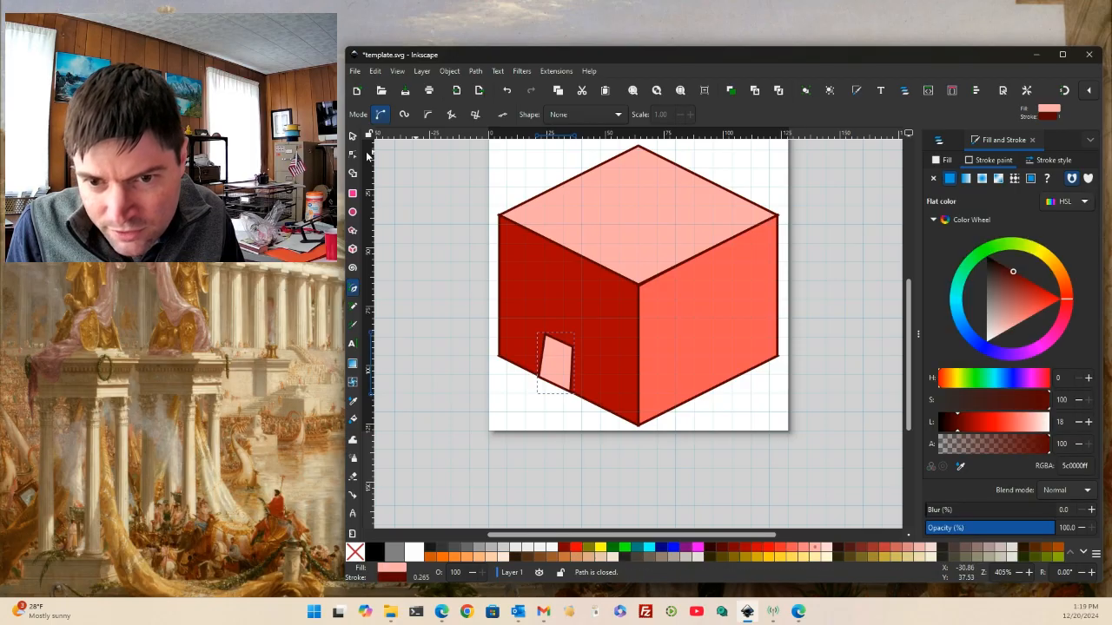
# Bend the door's top edge upward into a rounded arch, making the door about 15.6 × 27.2 px.
pyautogui.press('n')
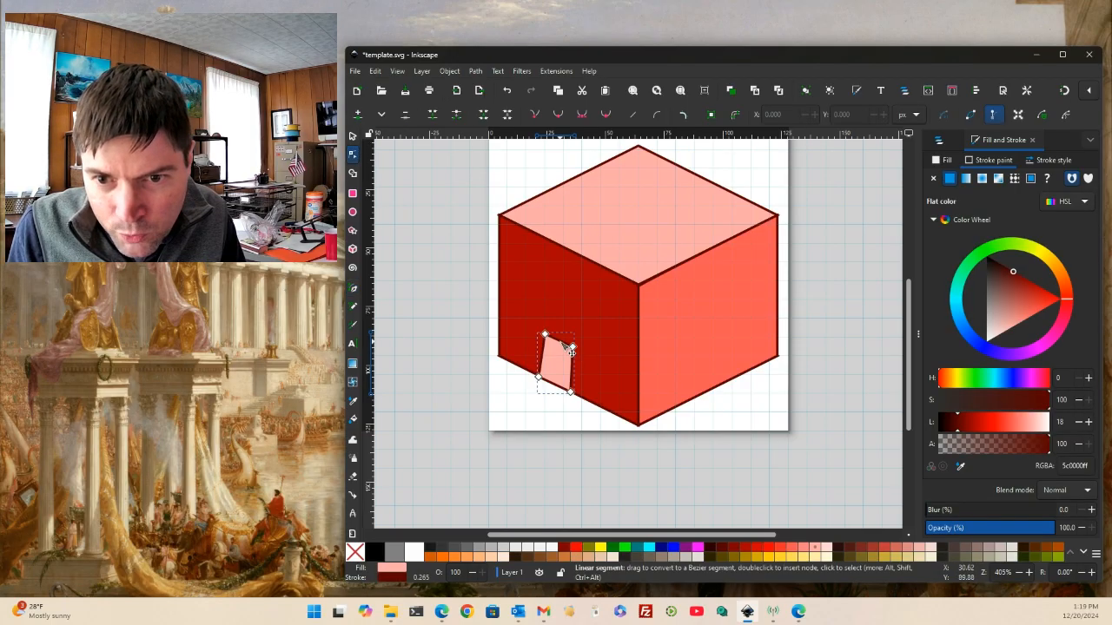
pyautogui.moveTo(560, 341); pyautogui.dragTo(561, 333)
pyautogui.click(354, 135)
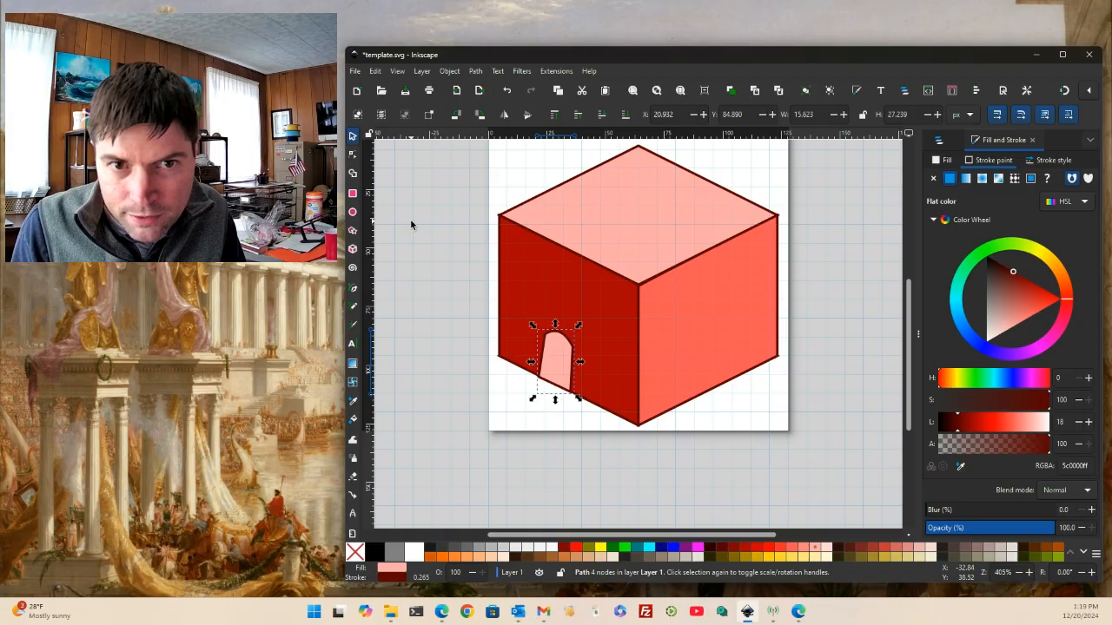
pyautogui.click(410, 220)
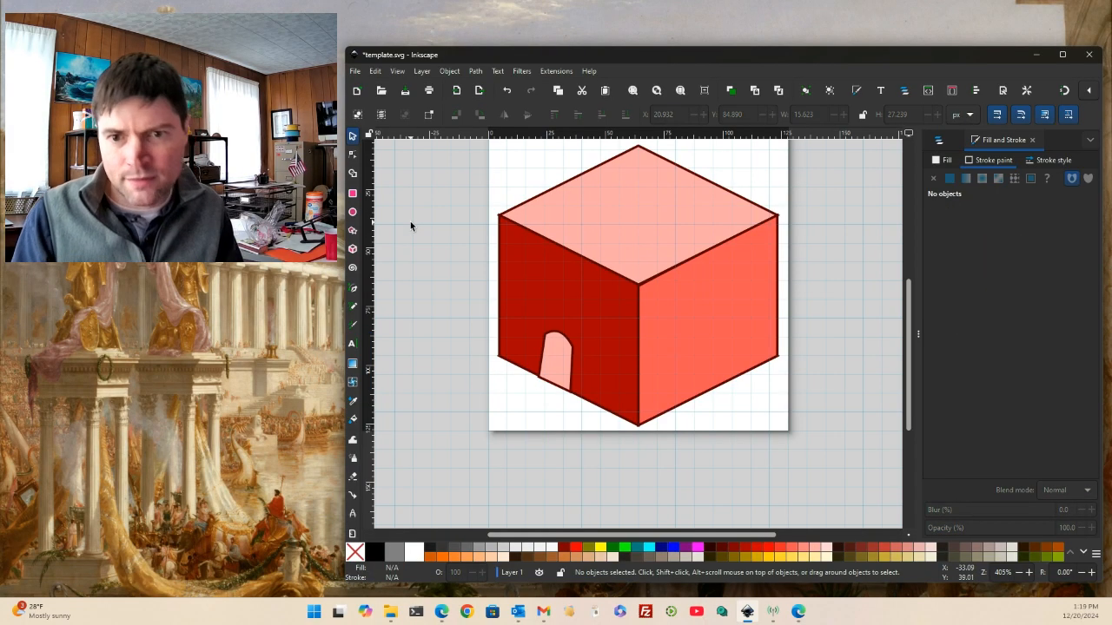
# Make the door's stroke a slightly brighter dark red and set its fill to very dark red 3f0000.
pyautogui.click(553, 360)
pyautogui.moveTo(1014, 269); pyautogui.dragTo(1022, 265)
pyautogui.click(945, 162)
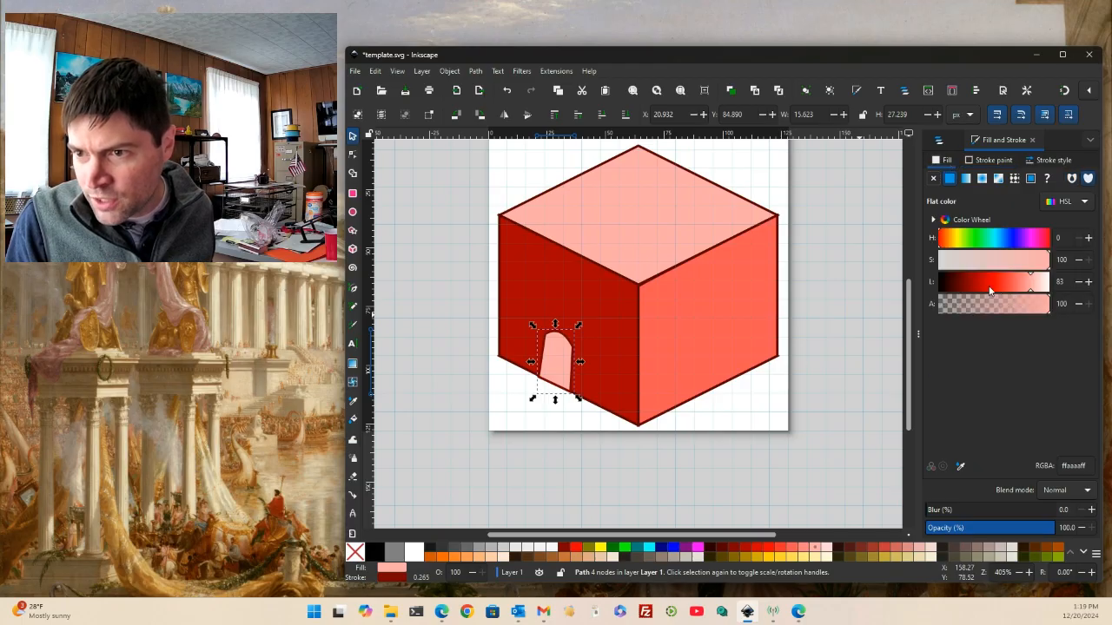
pyautogui.click(969, 220)
pyautogui.moveTo(988, 299)
pyautogui.mouseDown()
pyautogui.moveTo(1020, 272)
pyautogui.moveTo(1006, 258)
pyautogui.mouseUp()
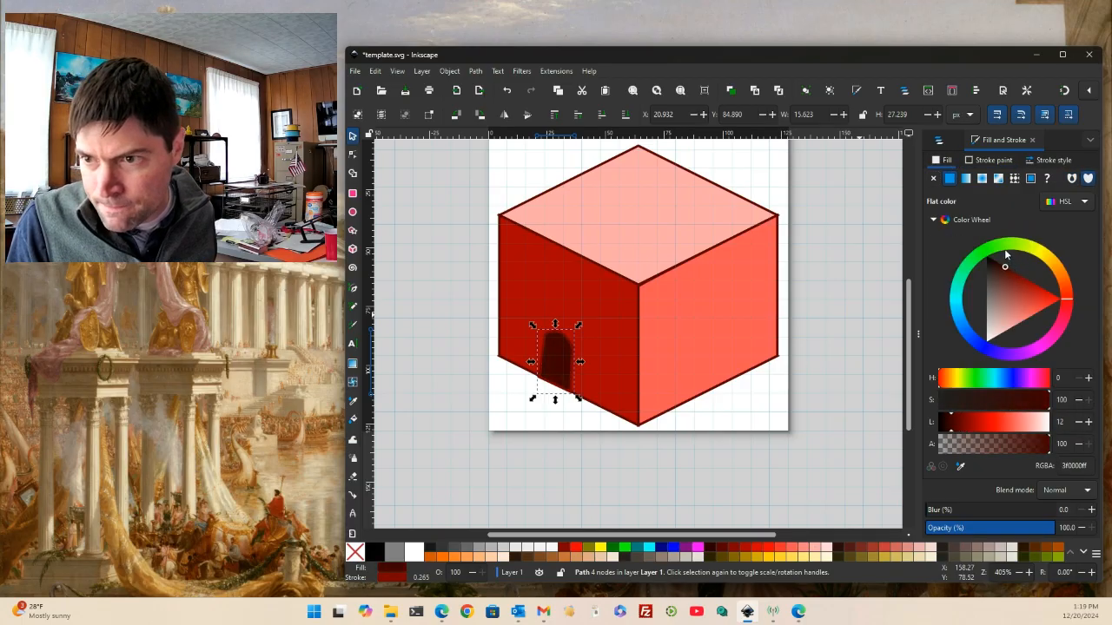
pyautogui.click(834, 303)
# Duplicate the cube's three faces, shrink the copy to about 13.6 × 13.6 px and place it near the top face's back corner.
pyautogui.scroll(3, 831, 310)
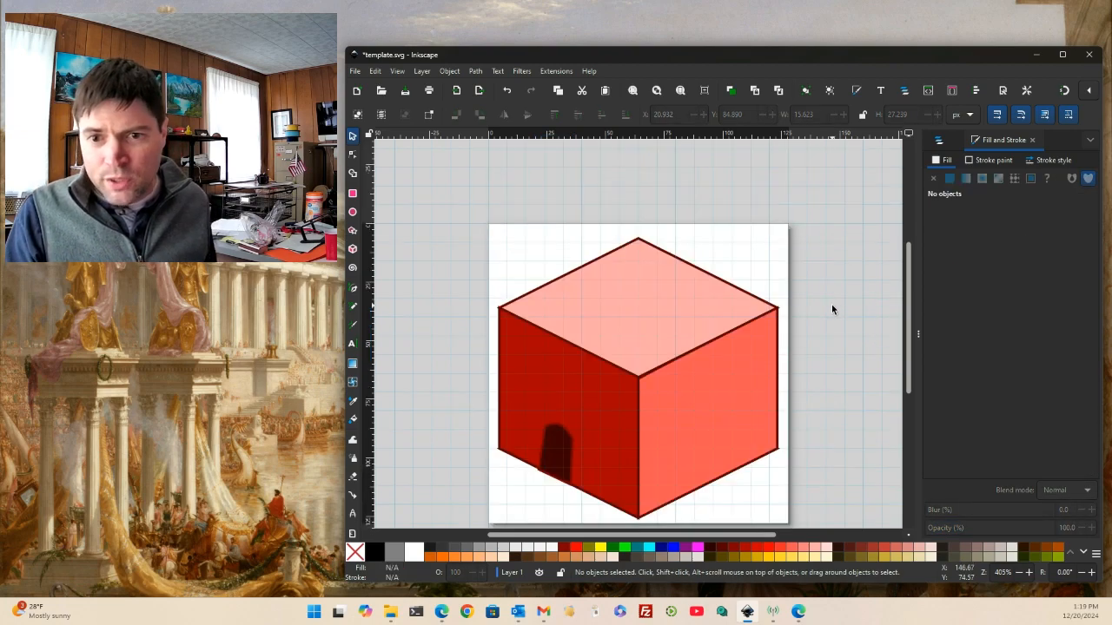
pyautogui.click(728, 383)
pyautogui.click(690, 404)
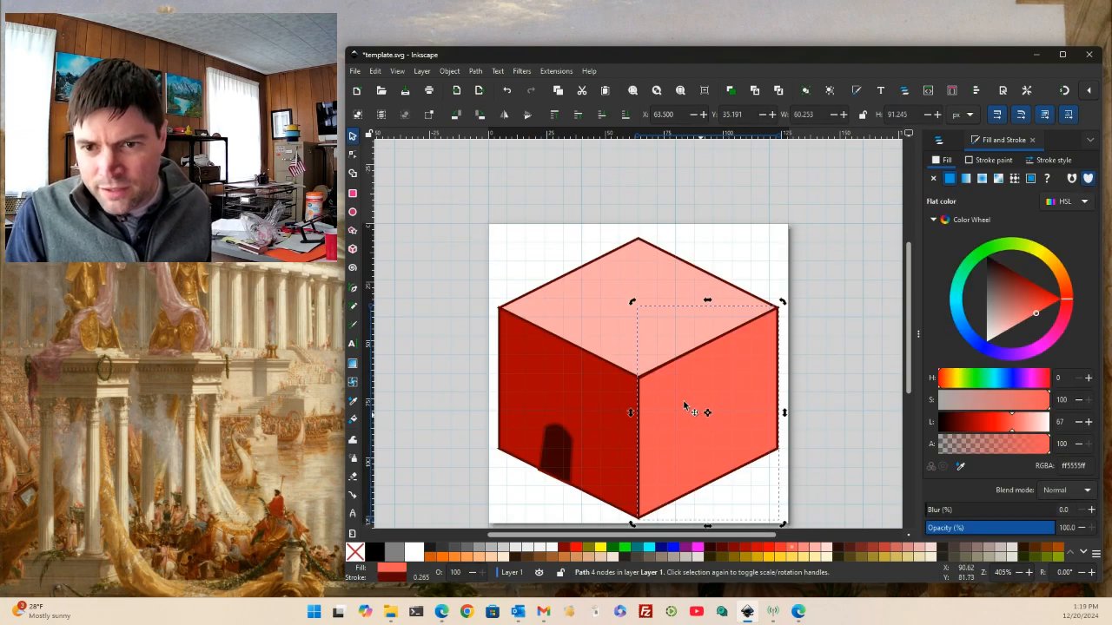
pyautogui.click(800, 328)
pyautogui.click(612, 404)
pyautogui.keyDown('shift'); pyautogui.click(687, 397); pyautogui.keyUp('shift')
pyautogui.keyDown('shift'); pyautogui.click(672, 281); pyautogui.keyUp('shift')
pyautogui.press('Home')
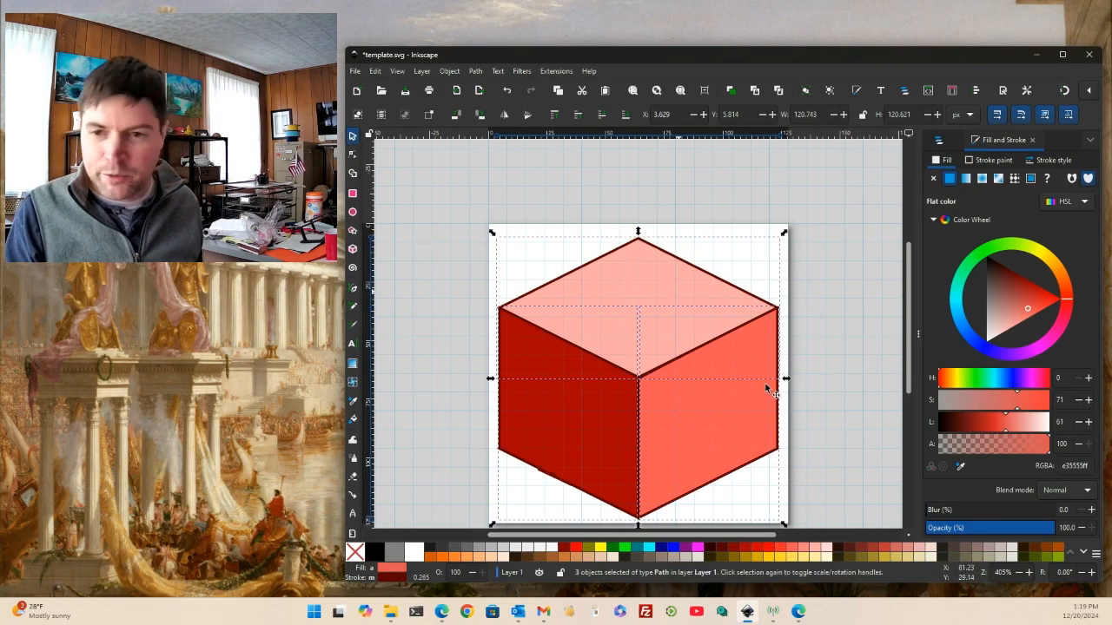
pyautogui.moveTo(785, 234); pyautogui.dragTo(662, 336)
pyautogui.moveTo(639, 379); pyautogui.dragTo(657, 261)
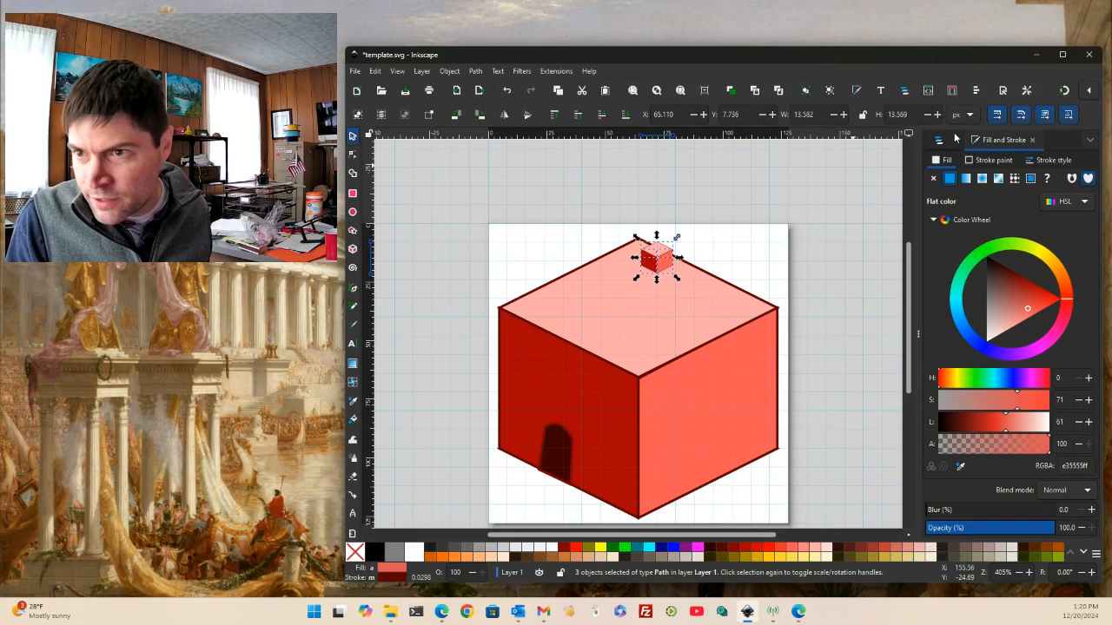
# Set the stroke width of the small cube's three faces to 1 px.
pyautogui.click(1052, 160)
pyautogui.write('1')
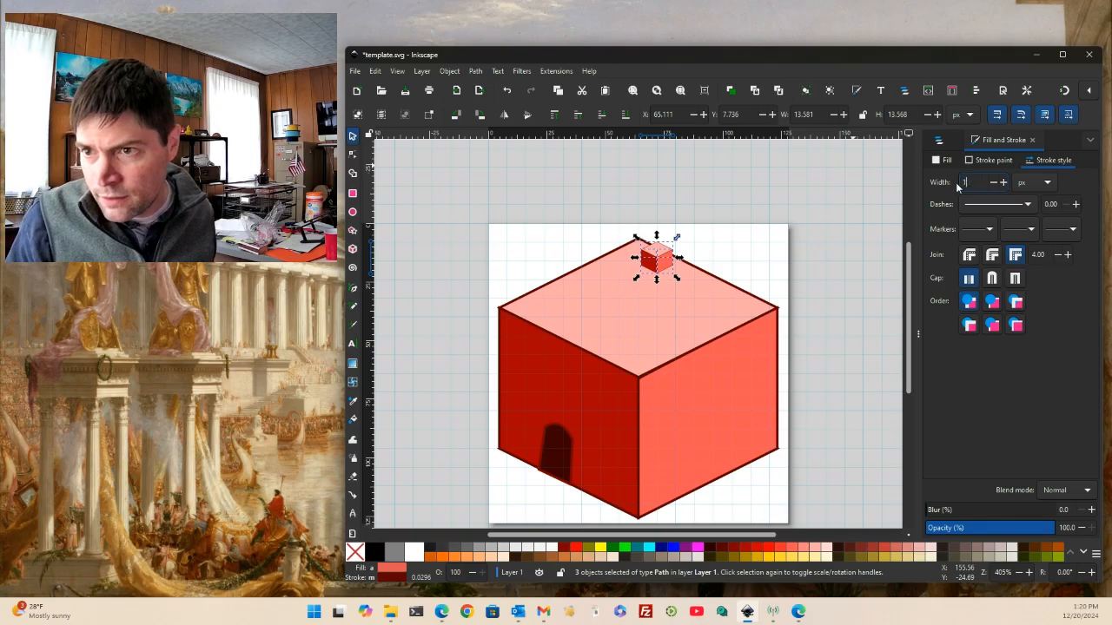
pyautogui.press('Return')
pyautogui.click(796, 224)
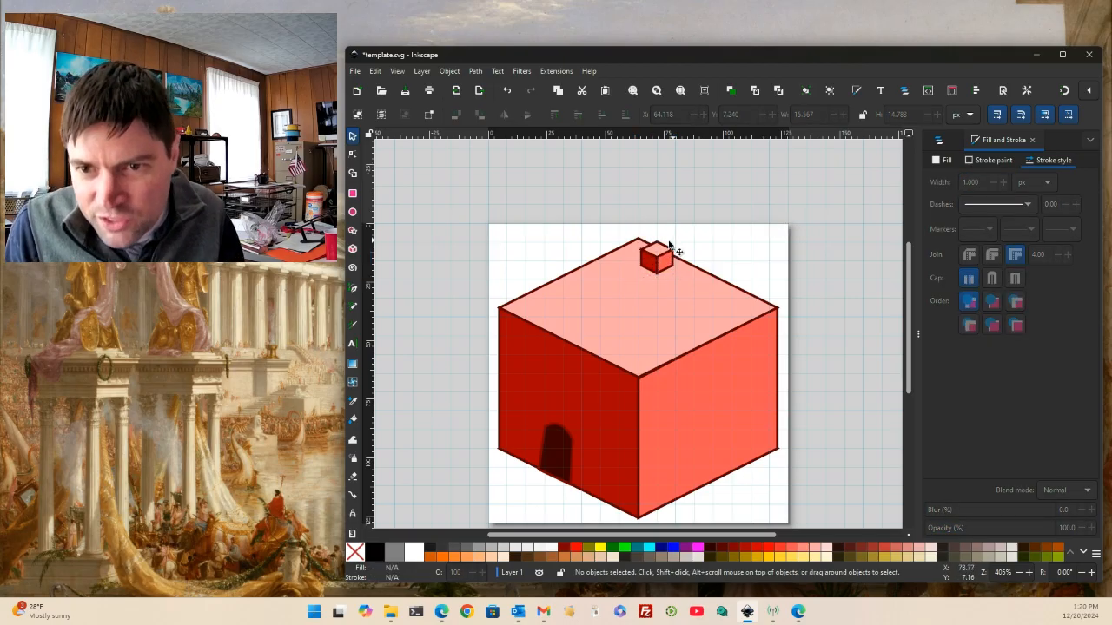
# Recolour the small cube with a light grey top face, dark grey side faces and black strokes.
pyautogui.click(662, 248)
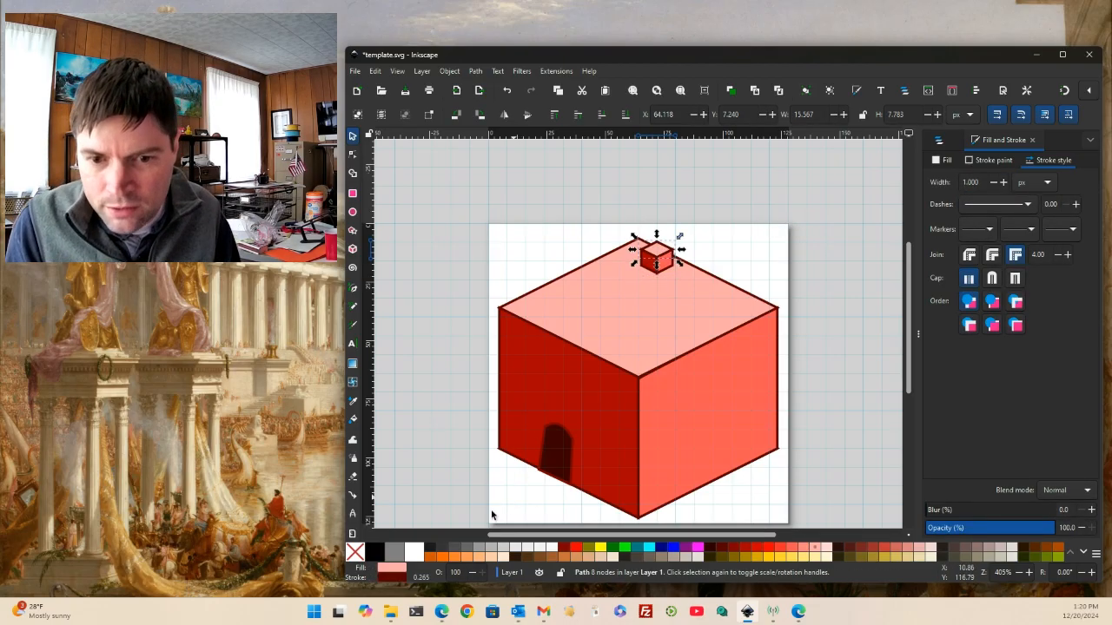
pyautogui.click(667, 260)
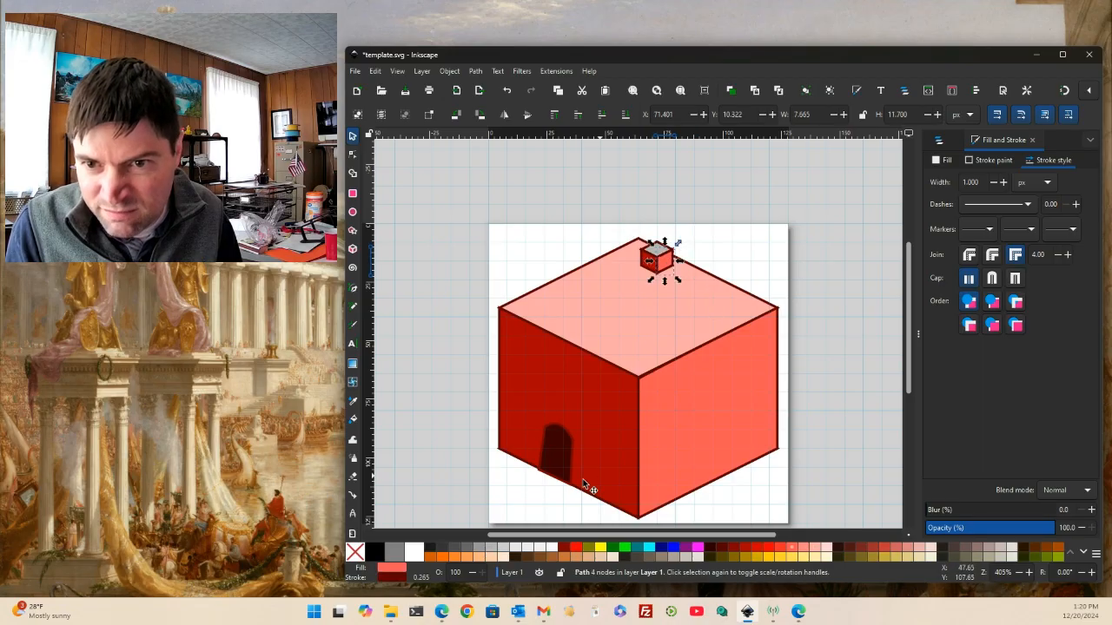
pyautogui.click(458, 549)
pyautogui.click(646, 262)
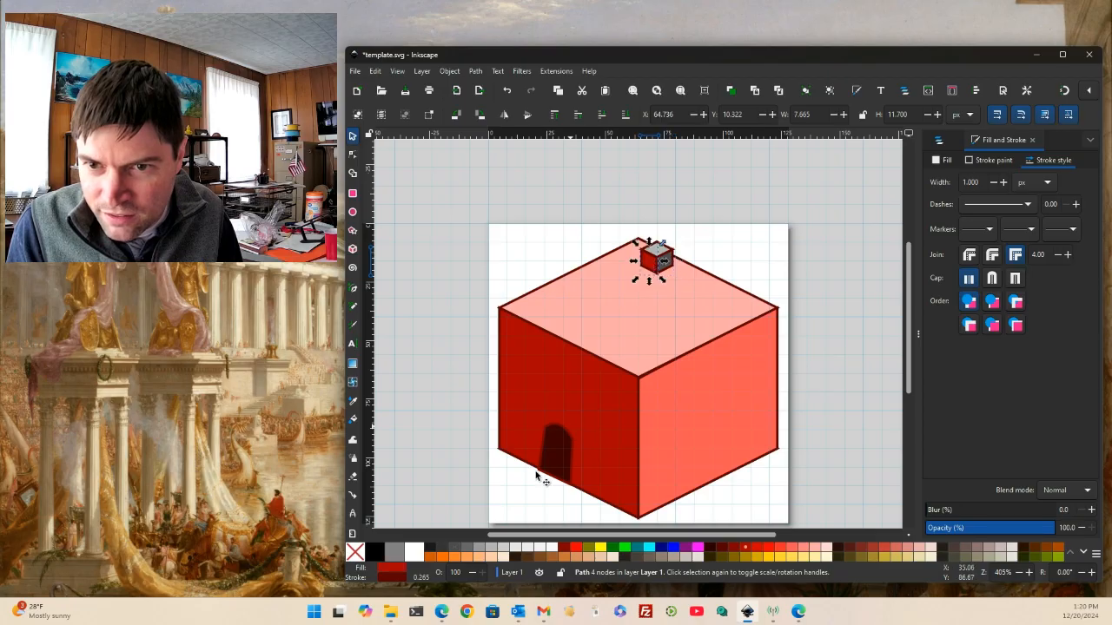
pyautogui.moveTo(606, 197); pyautogui.dragTo(717, 309)
pyautogui.click(988, 159)
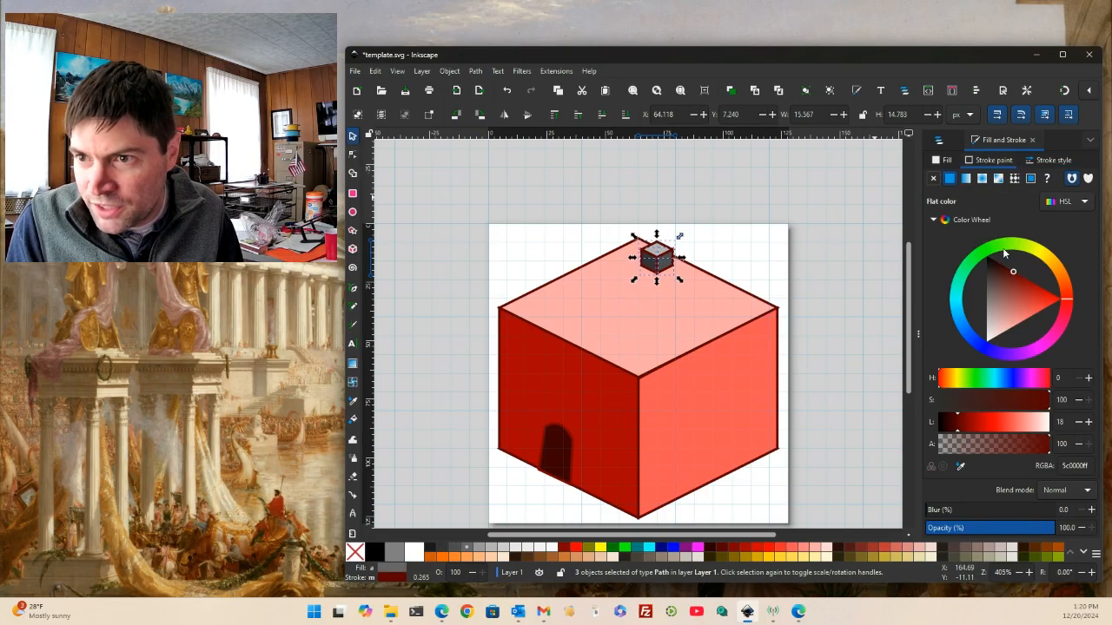
pyautogui.click(805, 232)
# Give the strokes of the small grey cube's three faces round joins and round caps.
pyautogui.scroll(-1, 695, 291)
pyautogui.scroll(2, 720, 278)
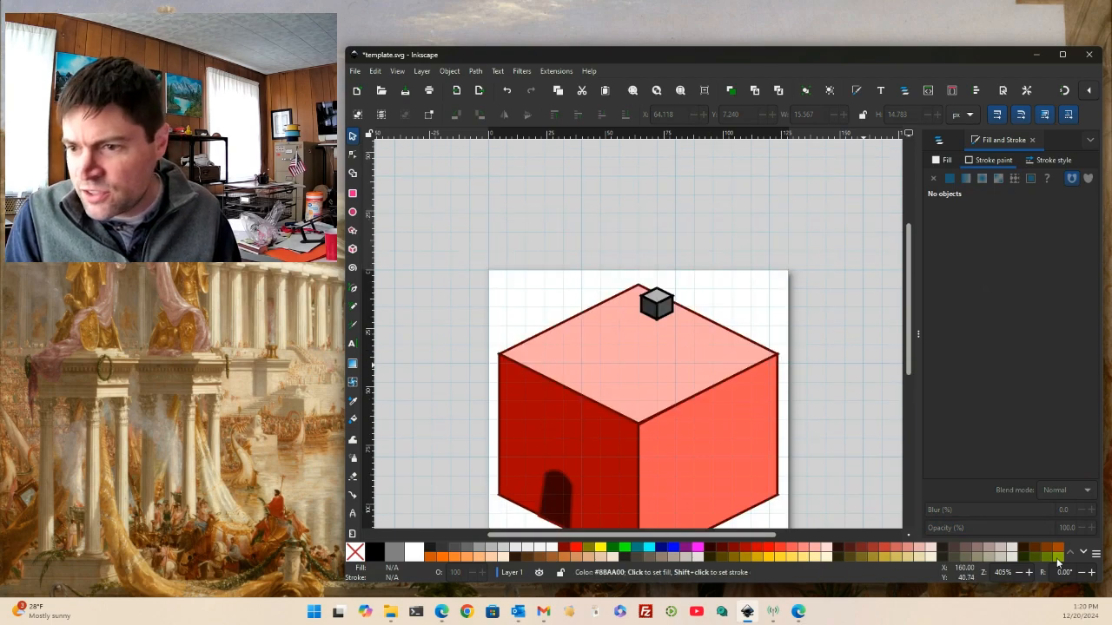
pyautogui.click(1028, 572)
pyautogui.click(1027, 573)
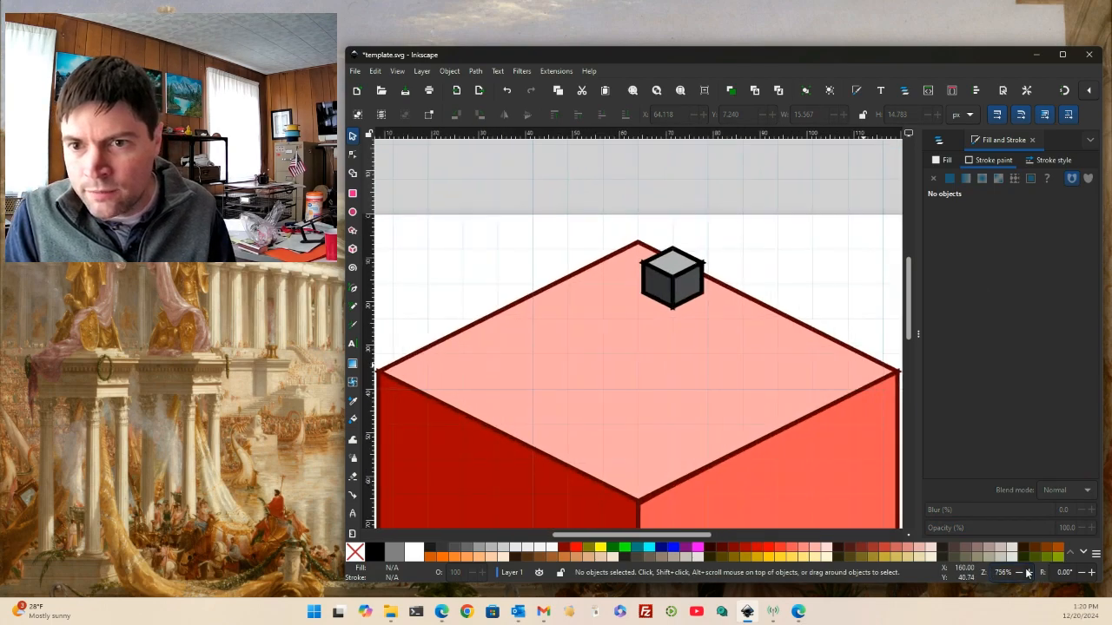
pyautogui.moveTo(600, 181); pyautogui.dragTo(764, 329)
pyautogui.click(1051, 162)
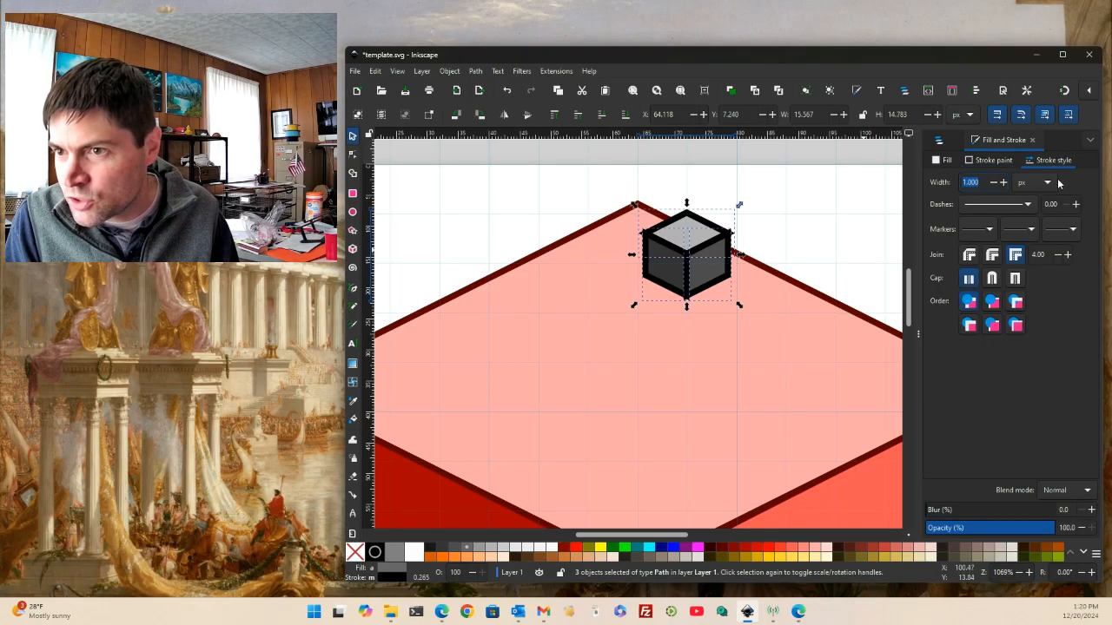
pyautogui.click(991, 255)
pyautogui.click(992, 278)
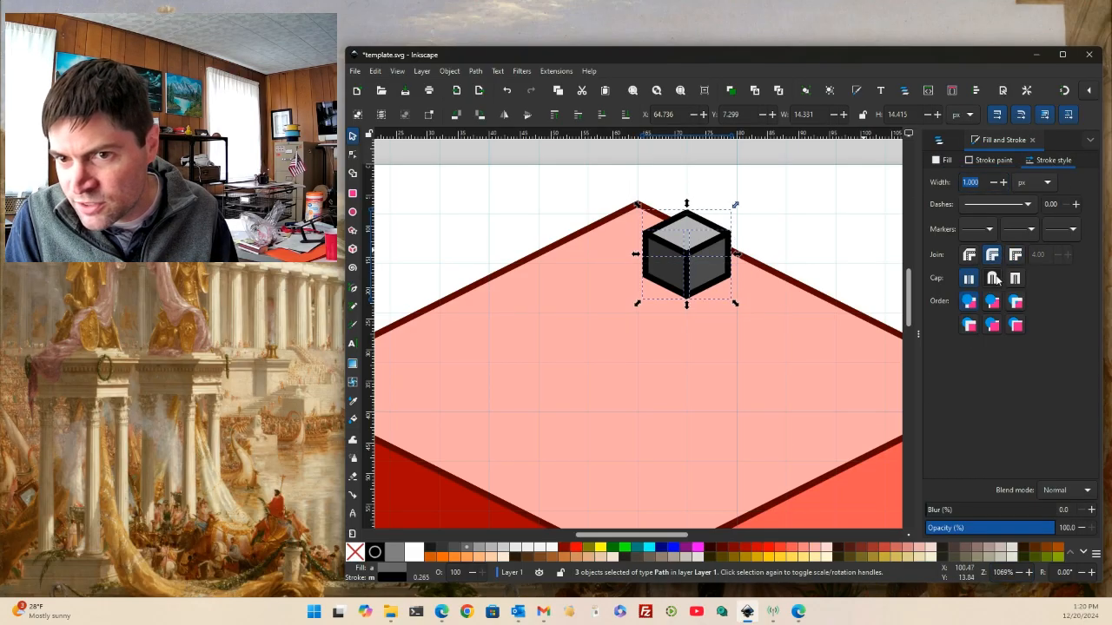
pyautogui.click(785, 248)
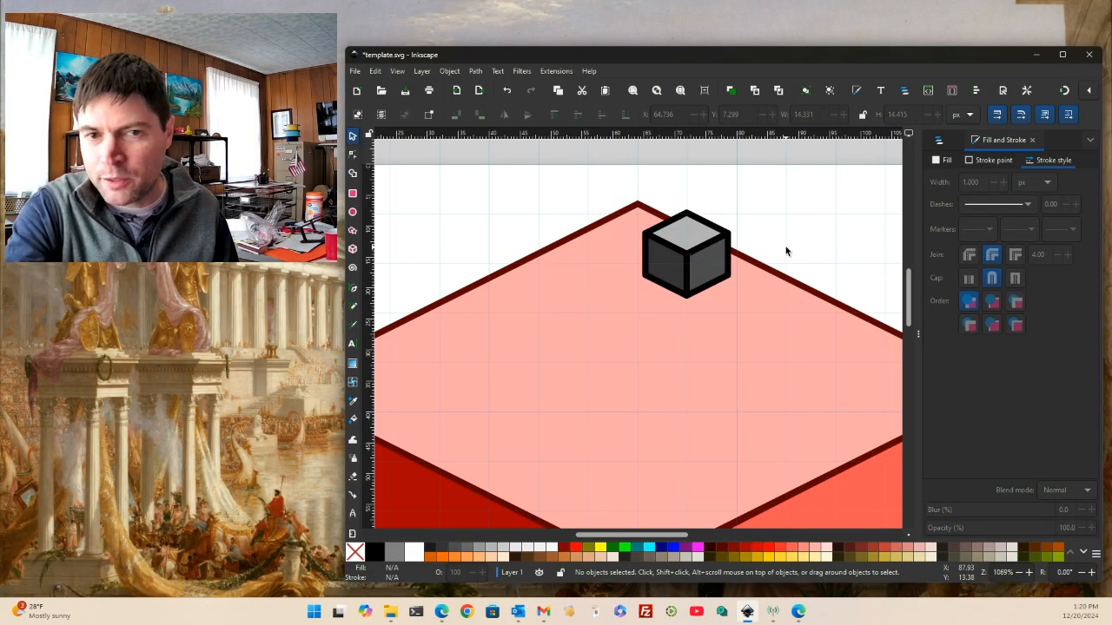
pyautogui.click(1018, 575)
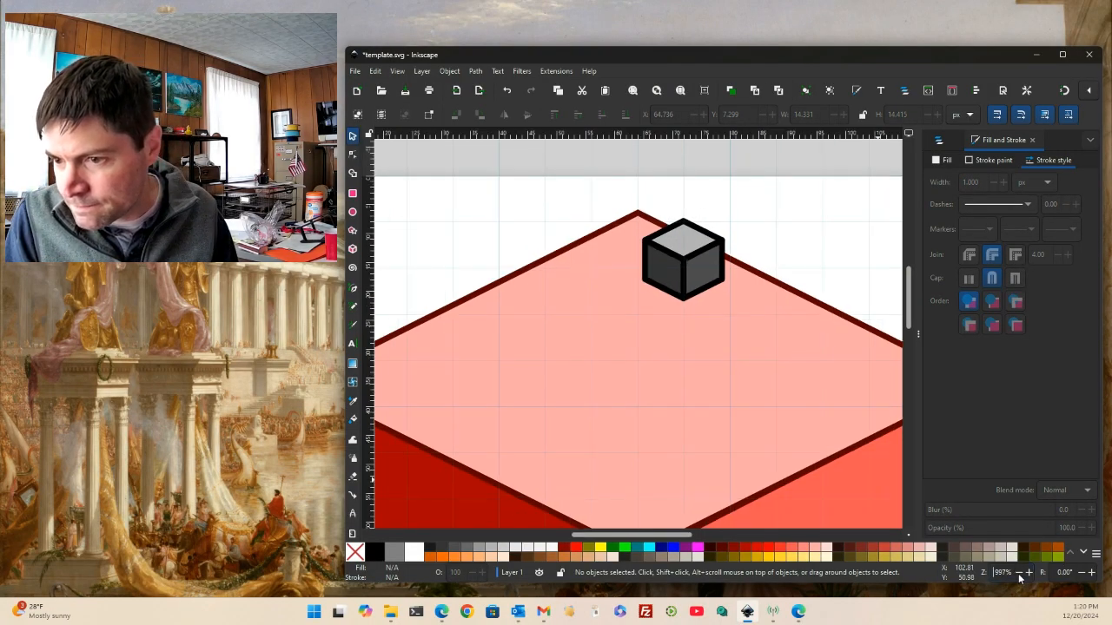